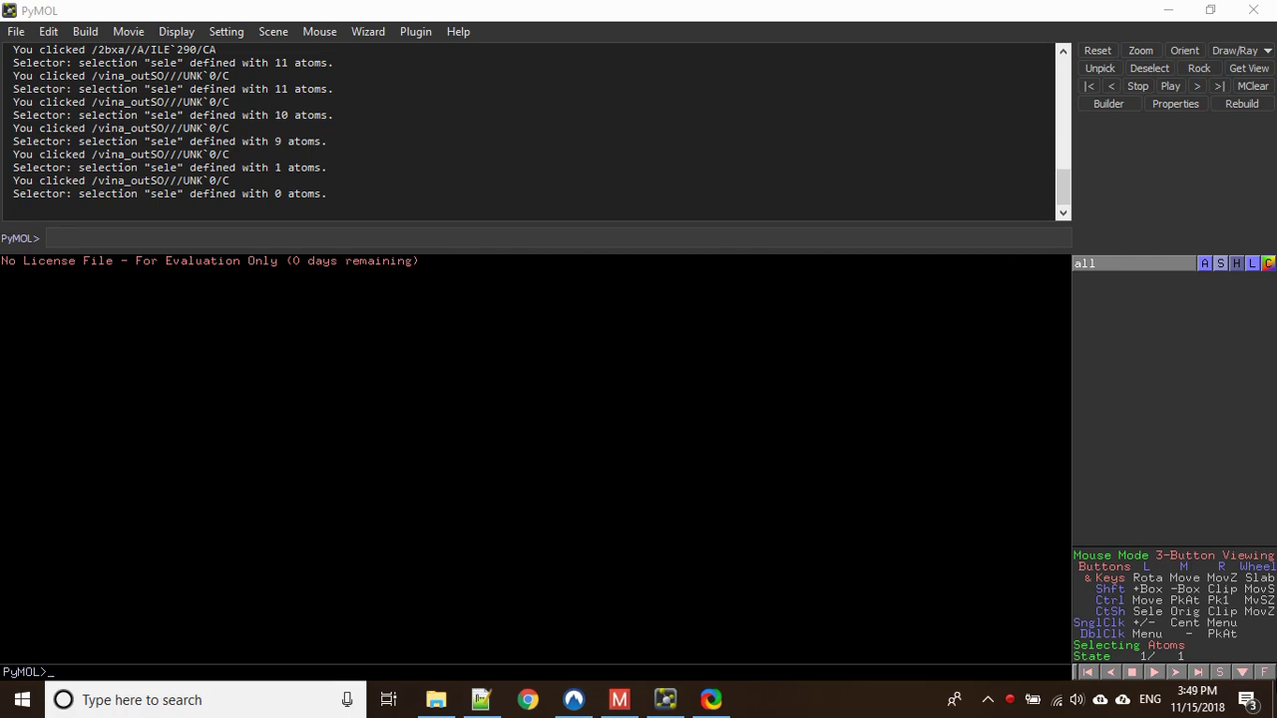
Step: Open the protein structure file 2bxa from the Docking folder
click(14, 32)
click(45, 90)
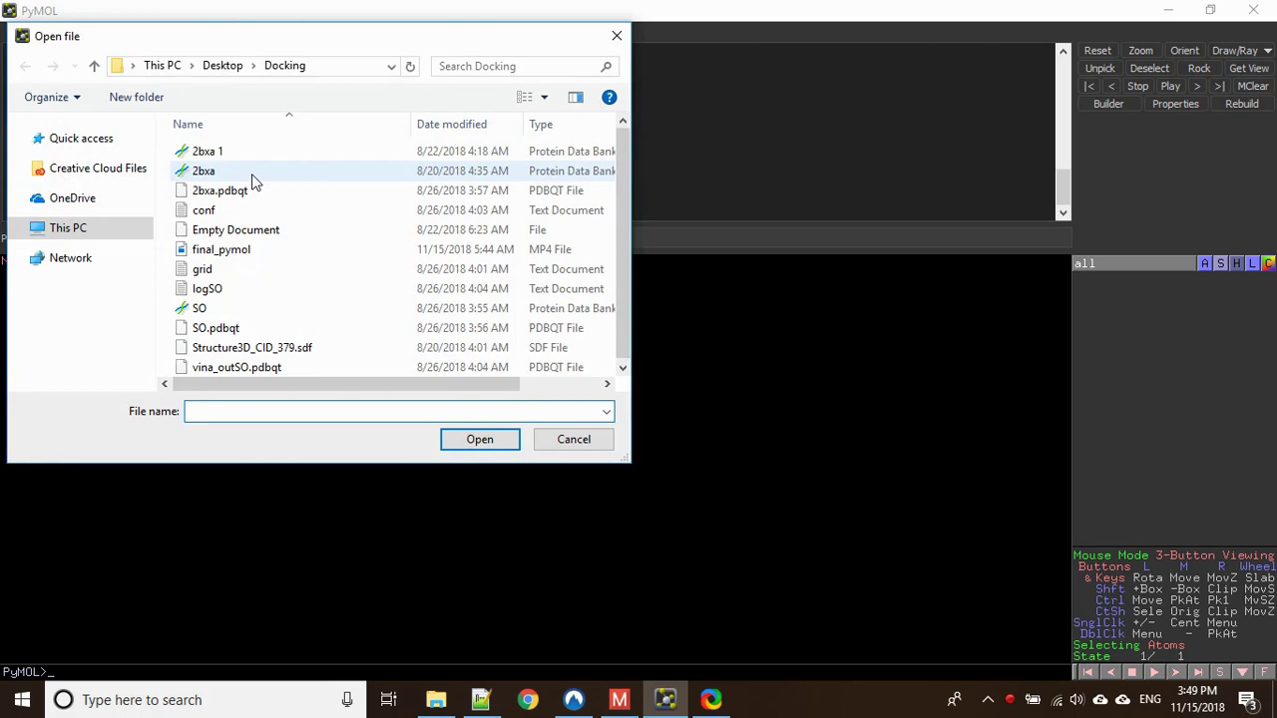
click(239, 173)
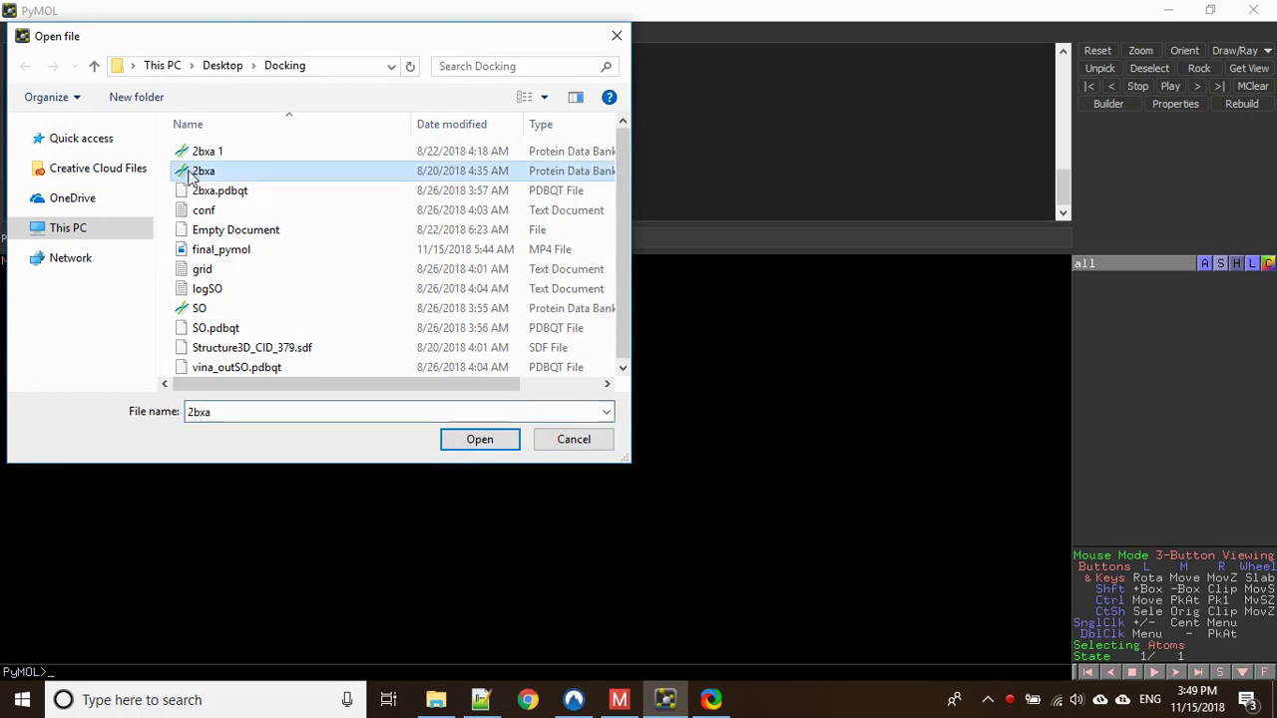
click(484, 440)
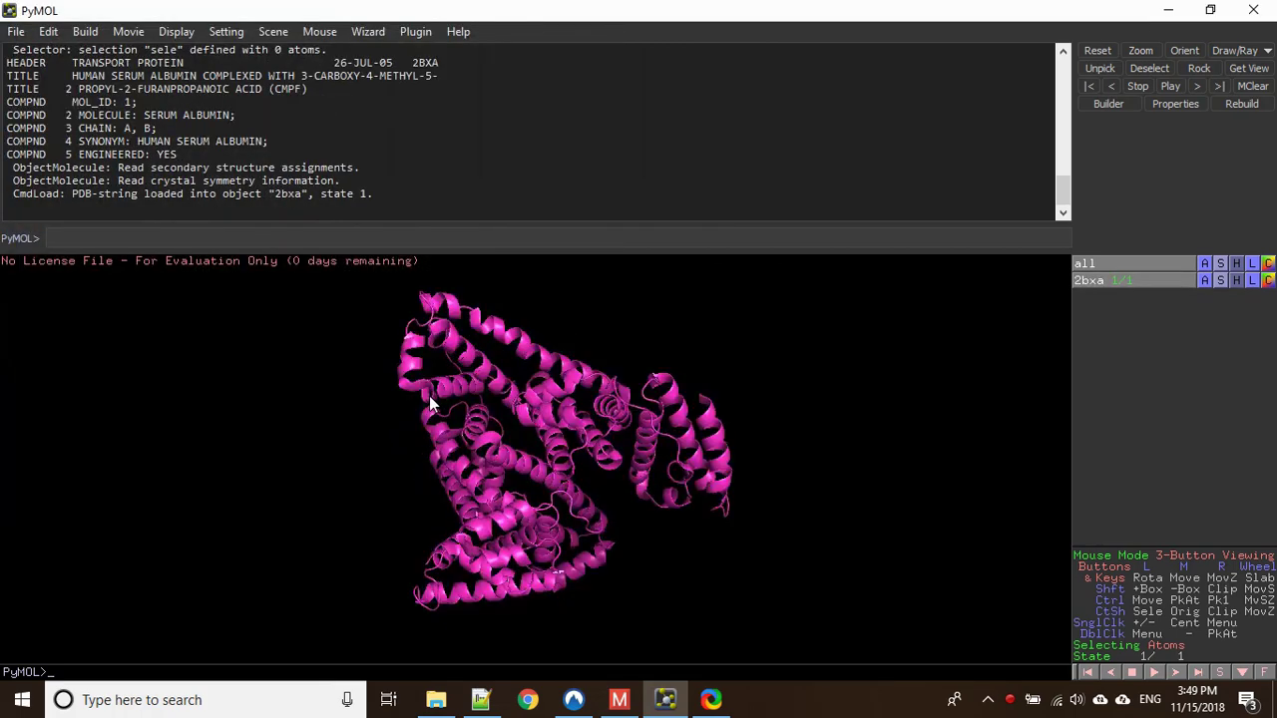
Step: Load the docking result file vina_outSO.pdbqt from the Docking folder alongside the protein
click(16, 32)
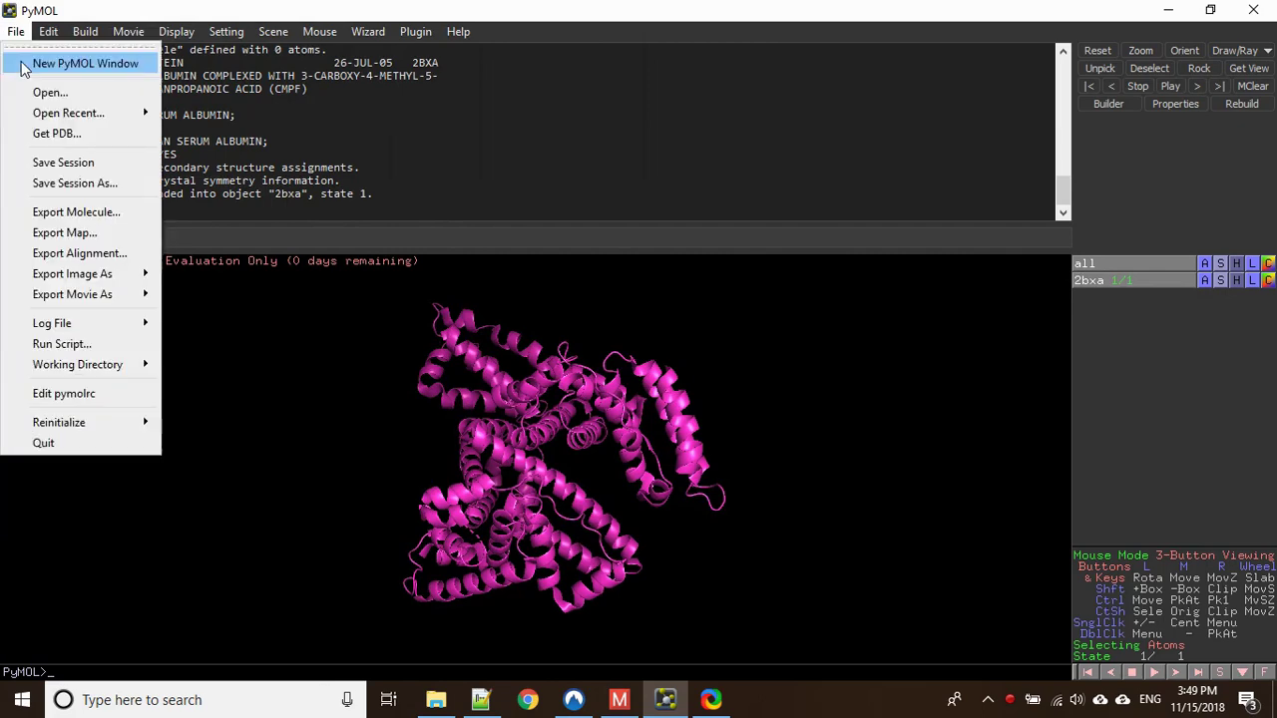
click(38, 92)
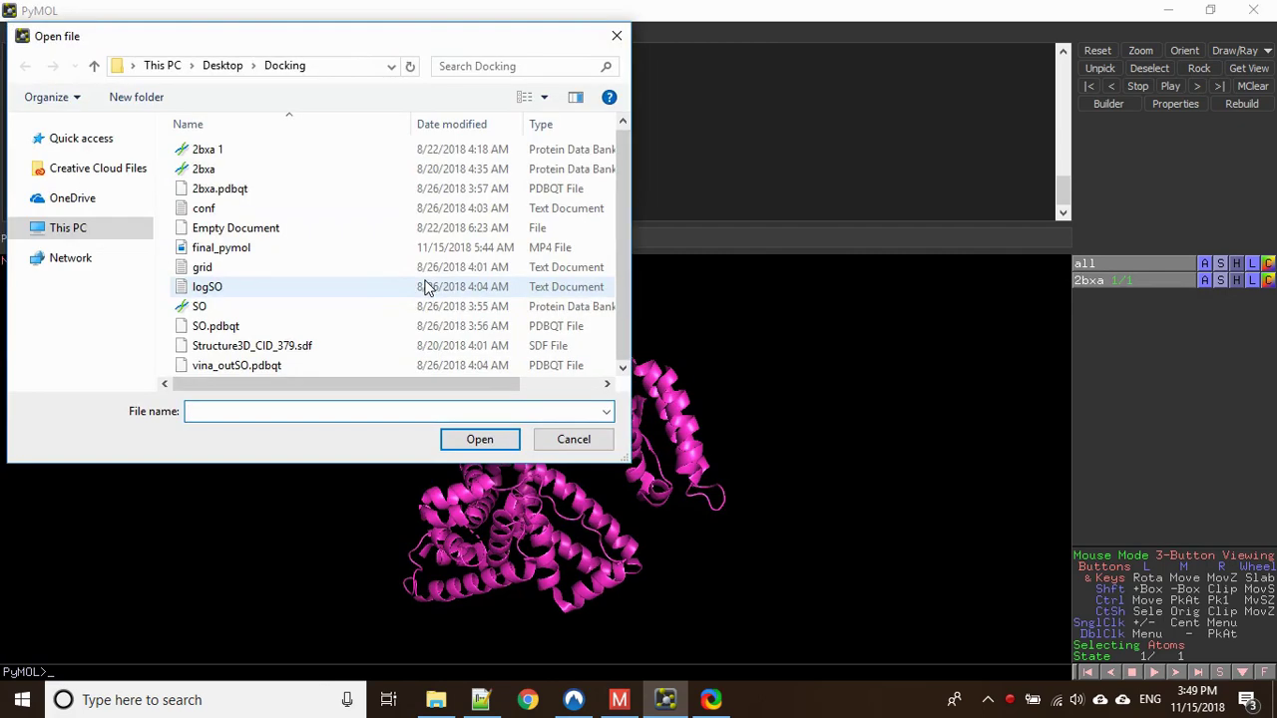
click(242, 370)
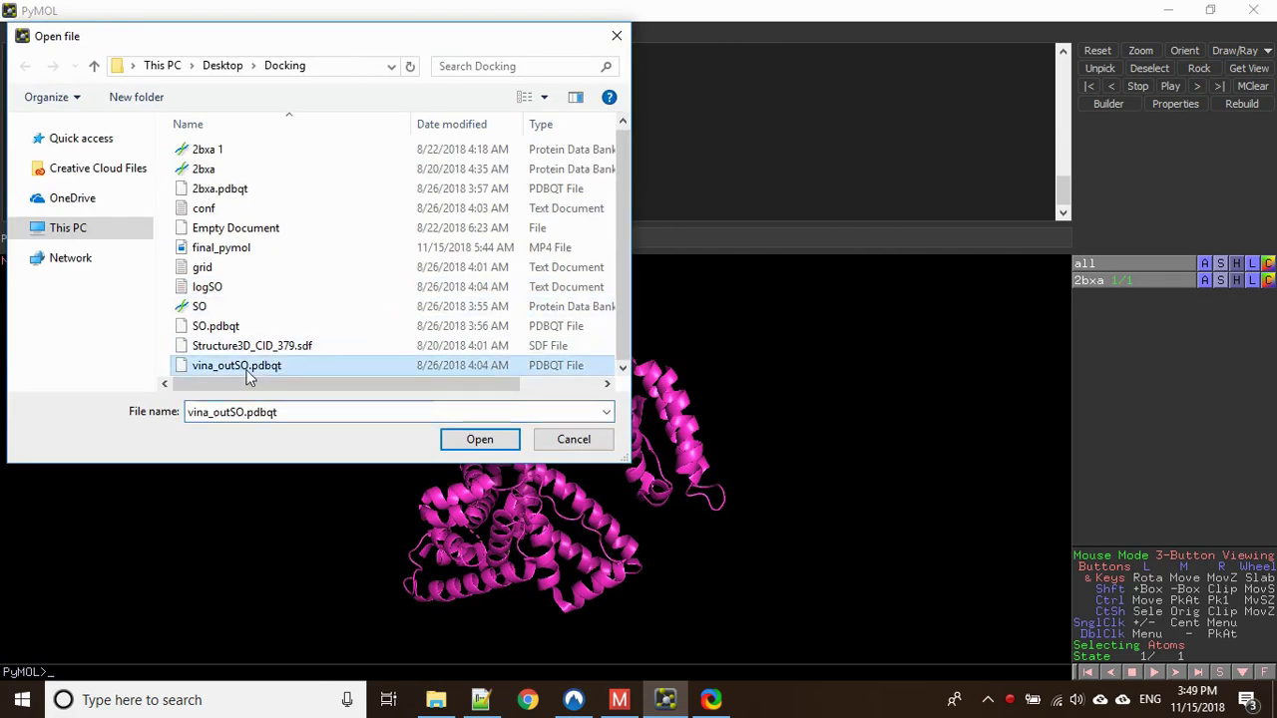
click(479, 439)
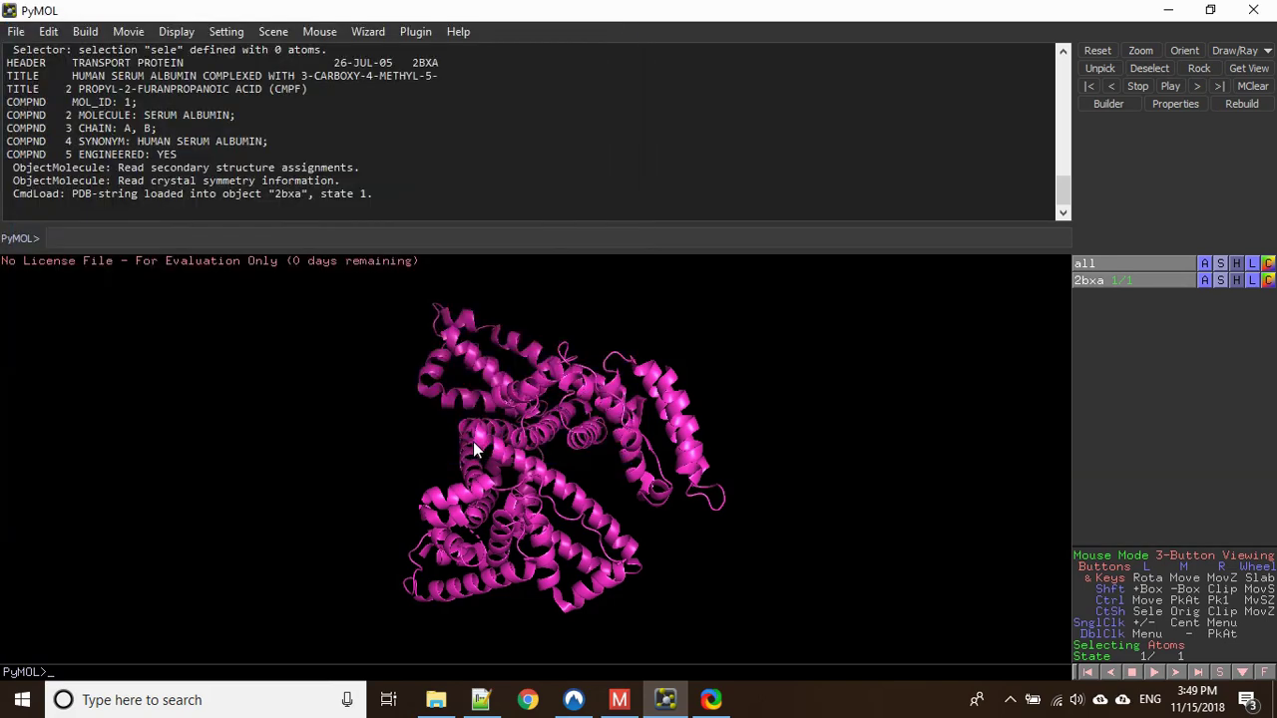
Step: Apply the ligand sites cartoon preset to all objects to display the ligand's polar contacts
drag(522, 446, 626, 408)
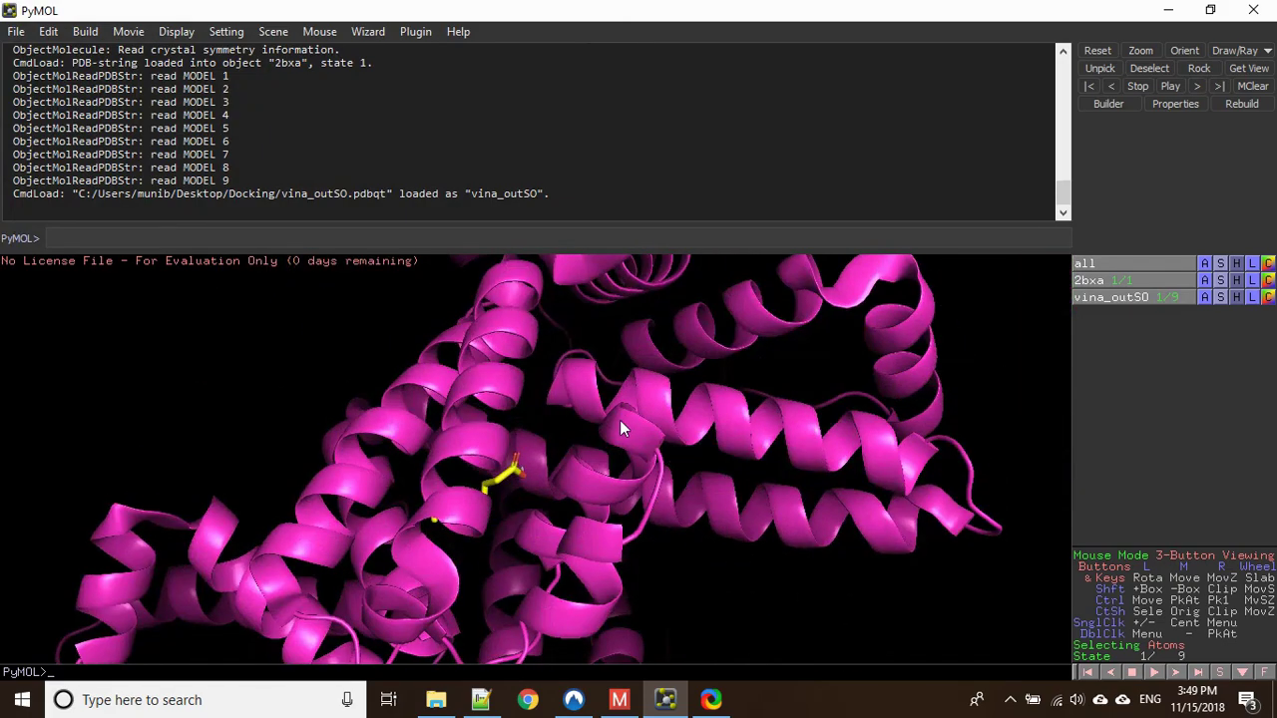
drag(513, 547, 533, 430)
drag(418, 455, 1051, 276)
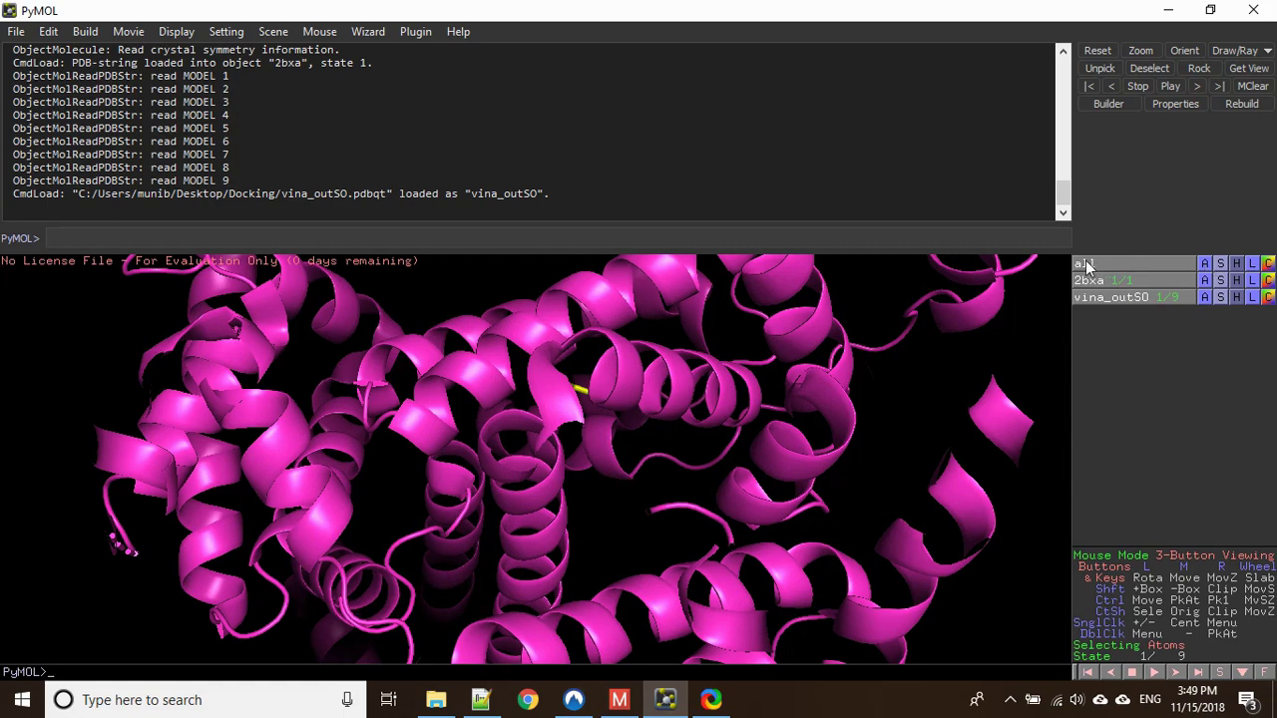
click(1205, 264)
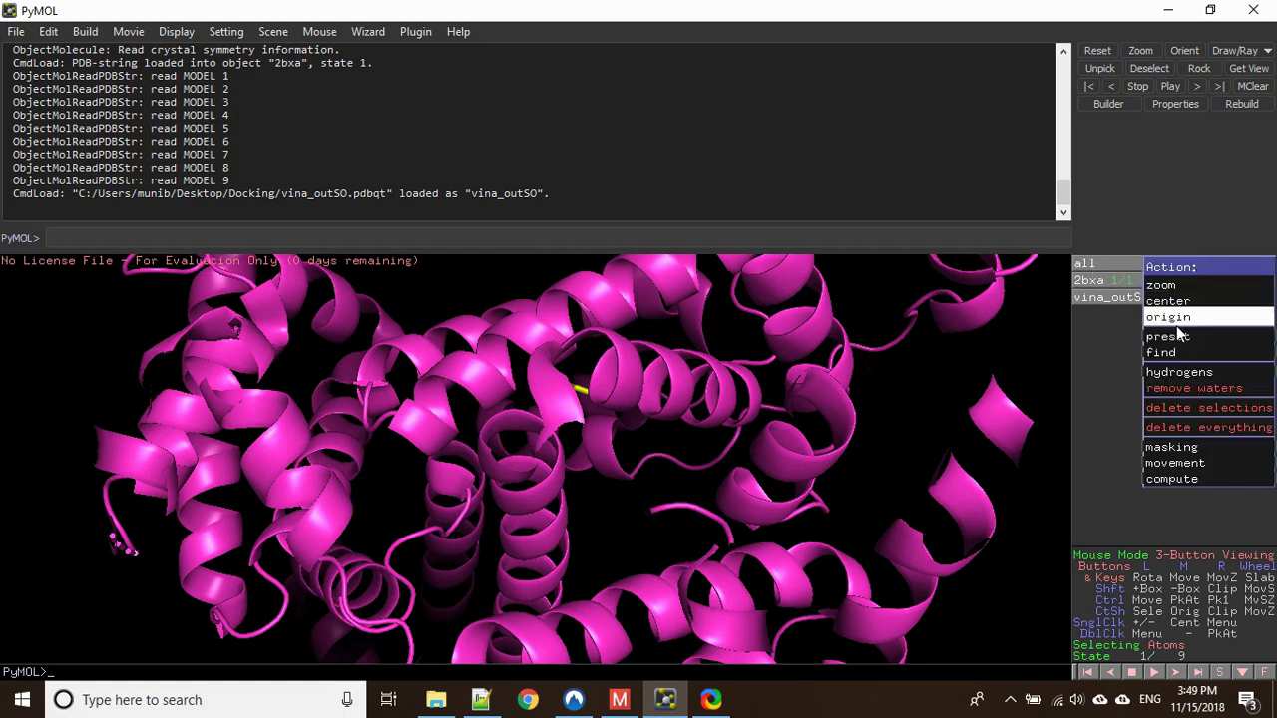
mouse_move(1165, 339)
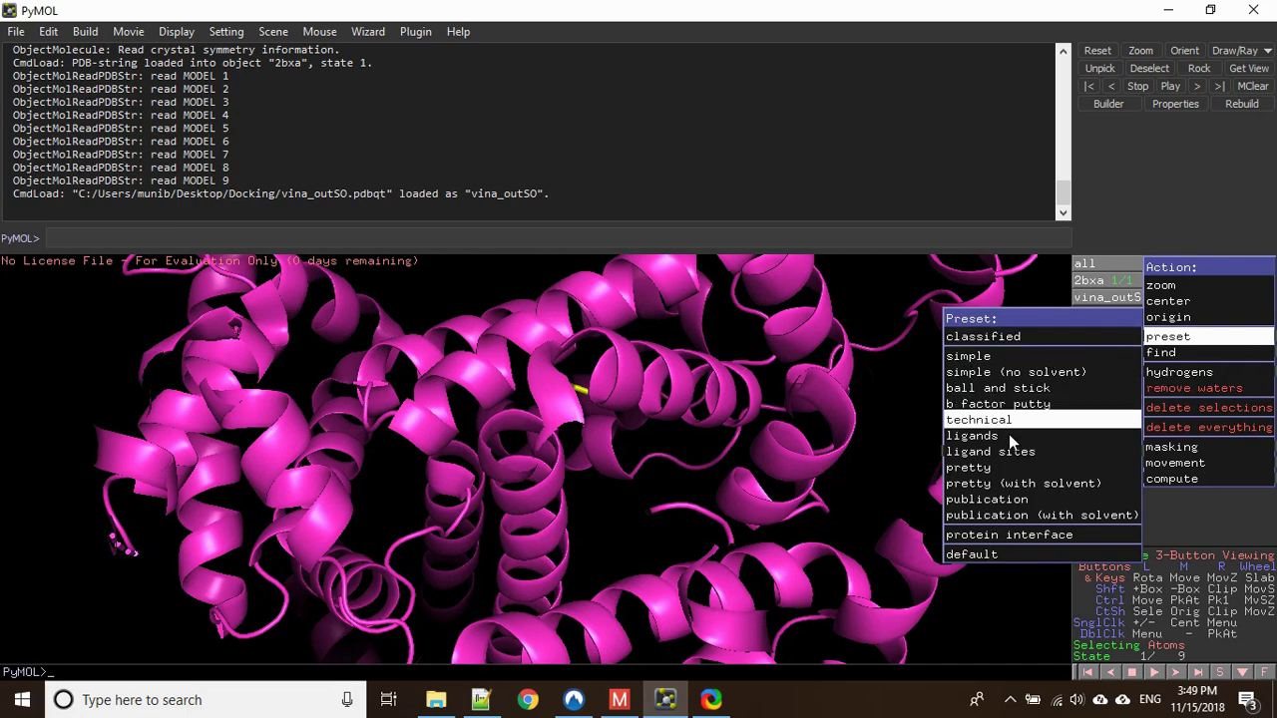
mouse_move(994, 453)
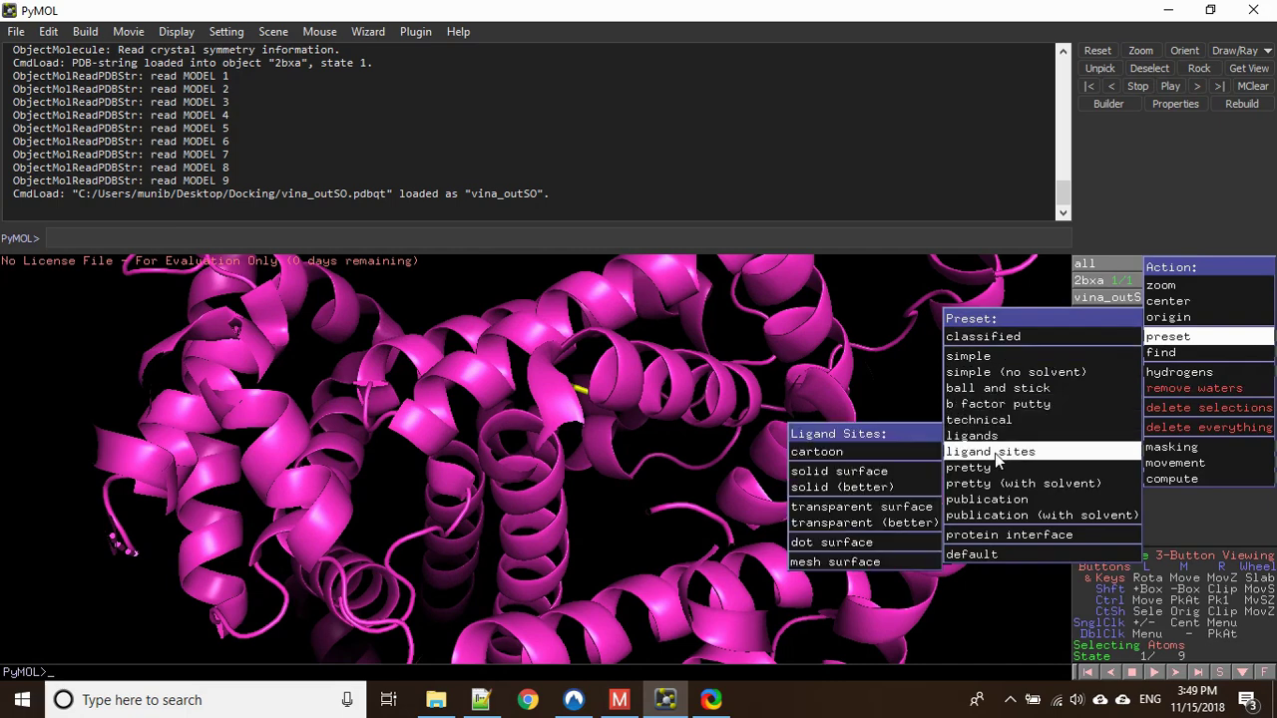
click(856, 457)
drag(856, 457, 630, 599)
right_drag(631, 599, 667, 604)
drag(691, 501, 615, 424)
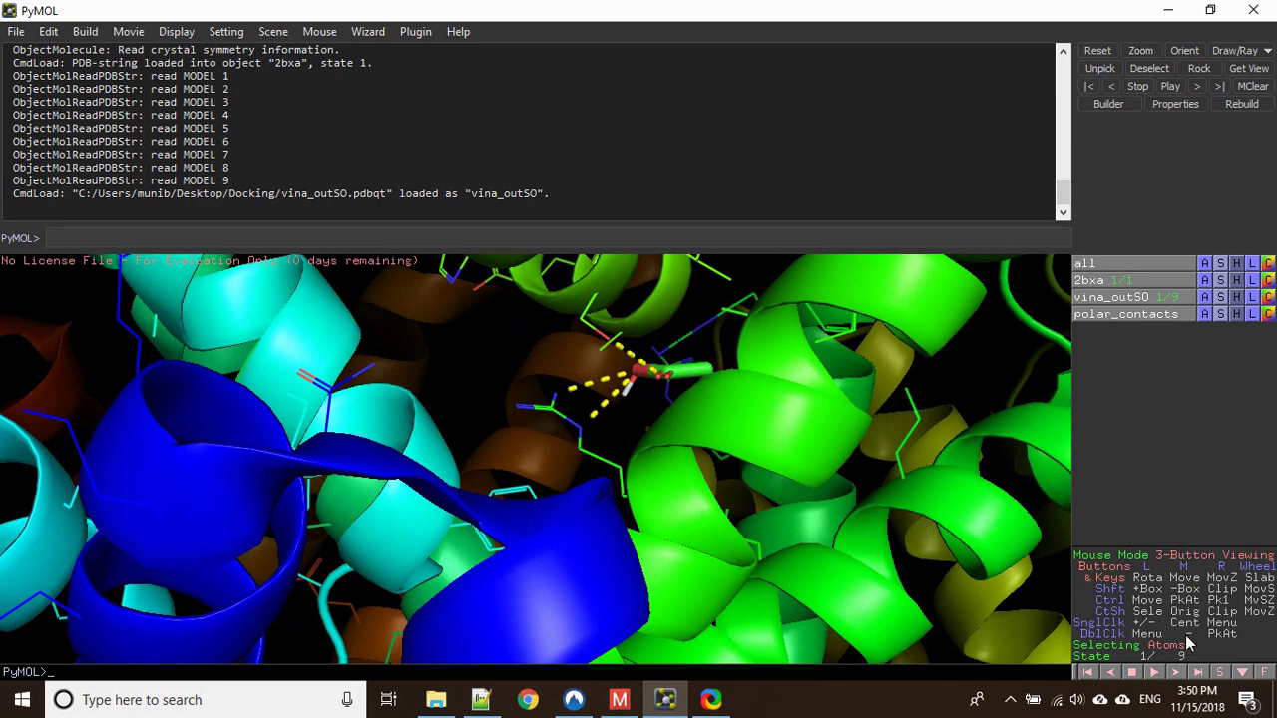
click(554, 403)
drag(634, 384, 605, 455)
click(594, 403)
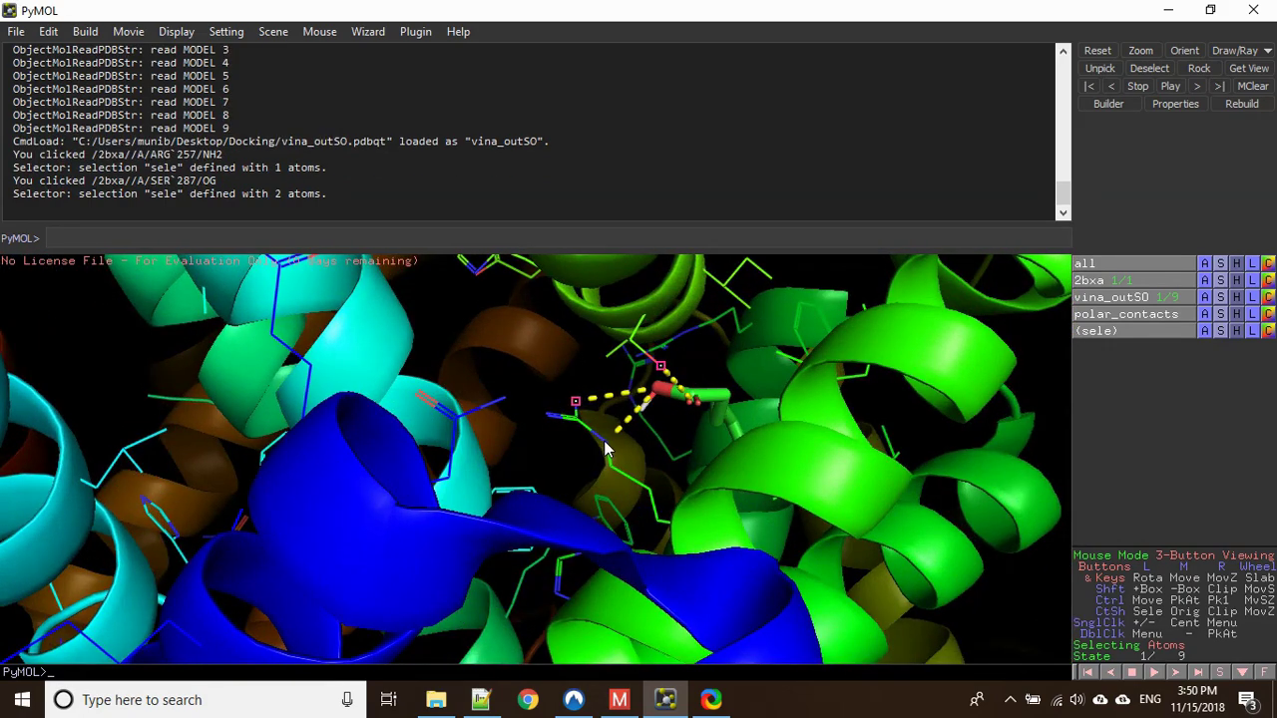
click(608, 451)
drag(617, 457, 591, 436)
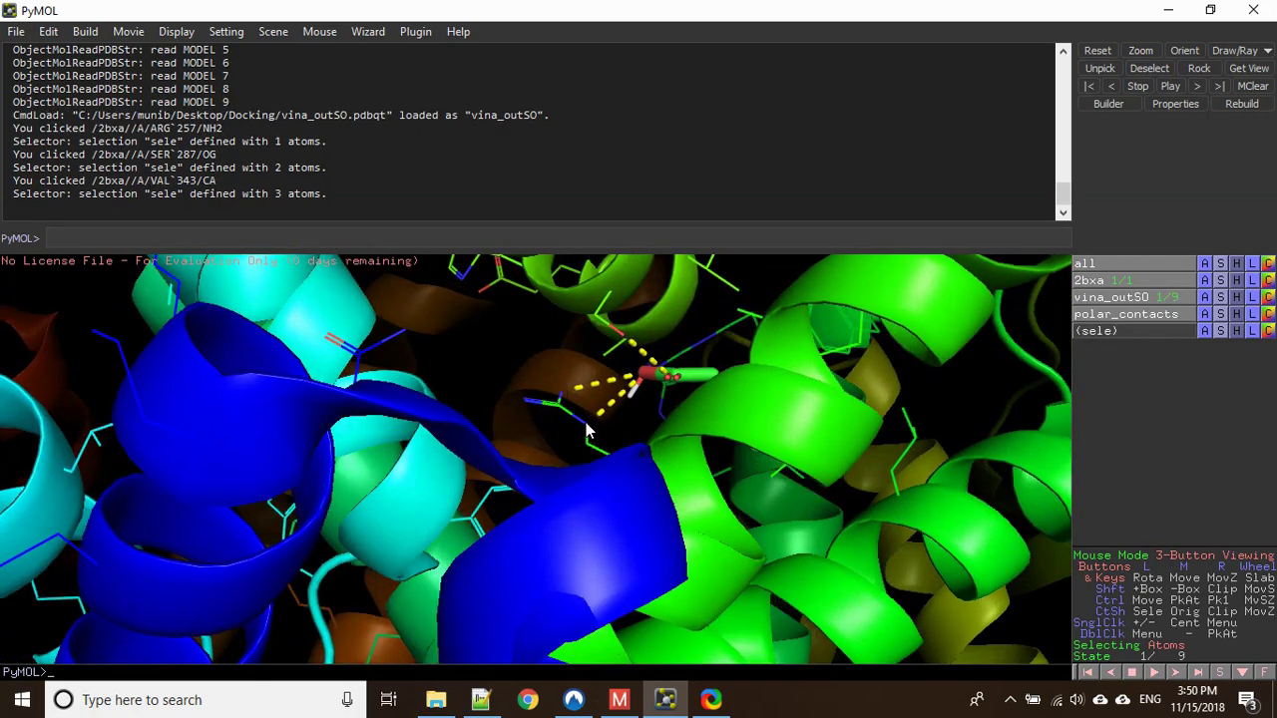
Step: Select the protein atoms in polar contact with the ligand: NE and NH2 of Arg257 and OG of Ser287
click(574, 414)
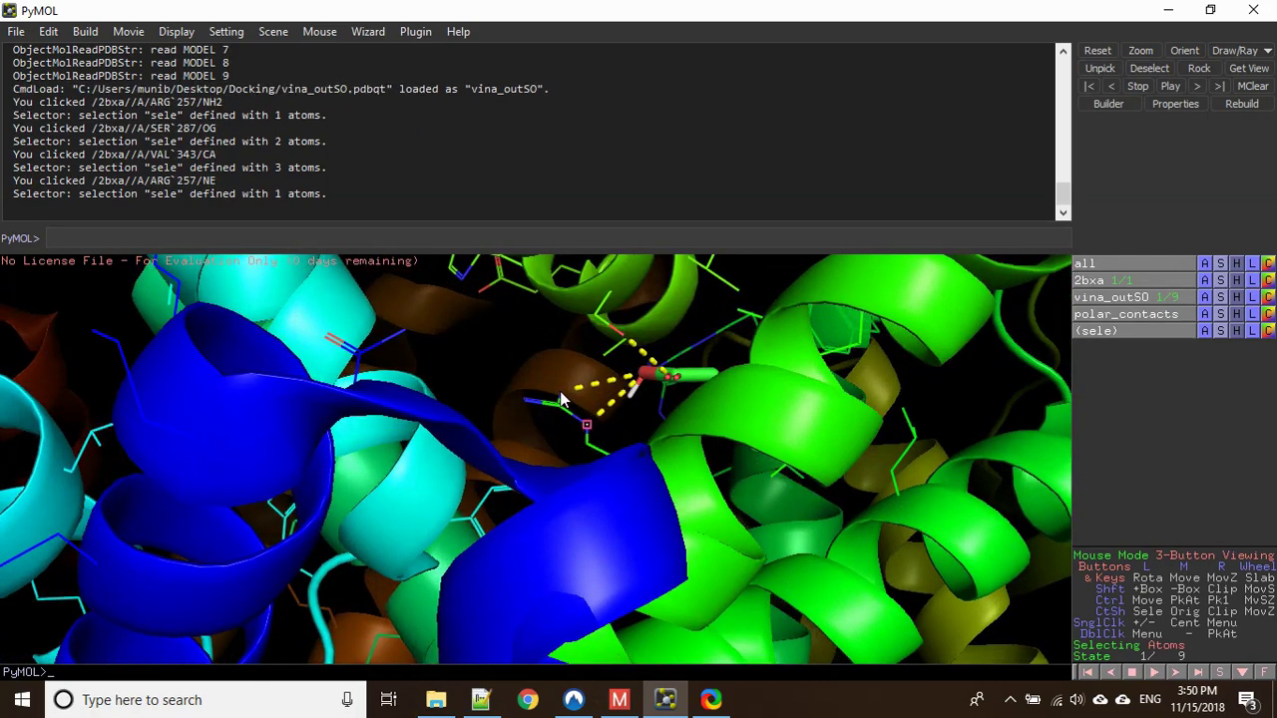
click(576, 395)
click(565, 396)
mouse_move(564, 396)
mouse_down()
mouse_move(583, 432)
mouse_move(612, 392)
mouse_up()
click(556, 417)
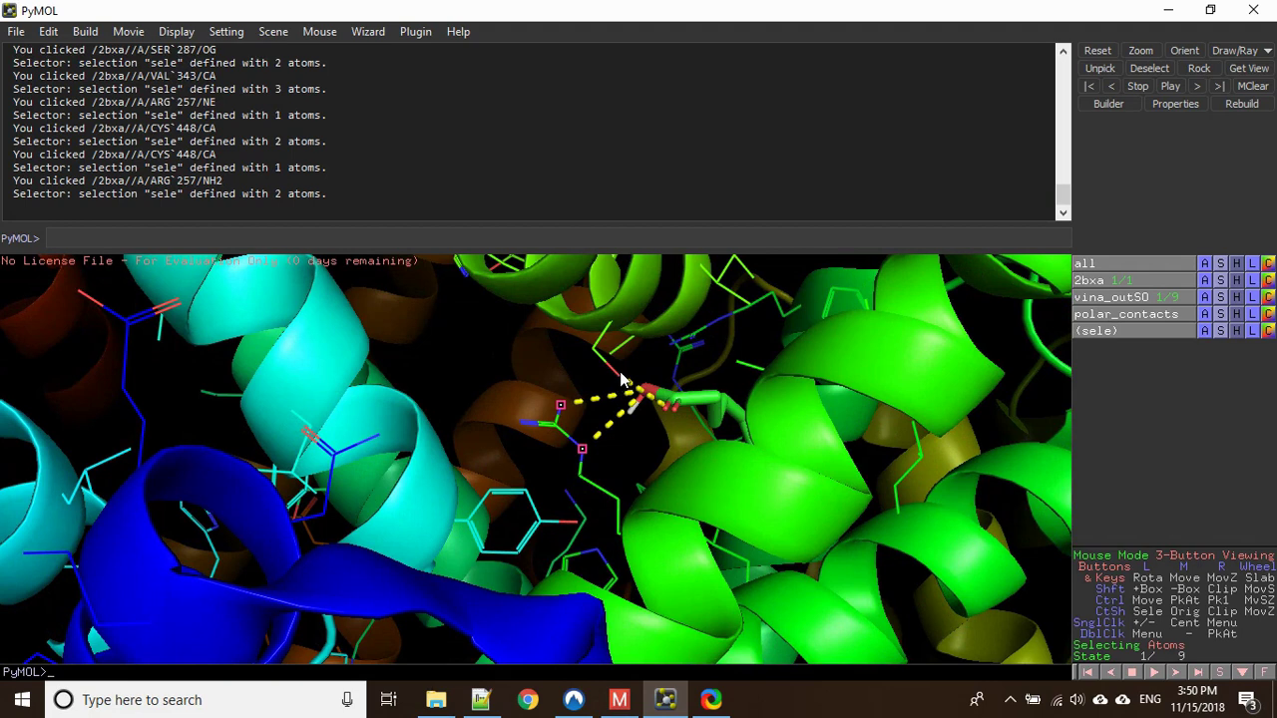
click(619, 377)
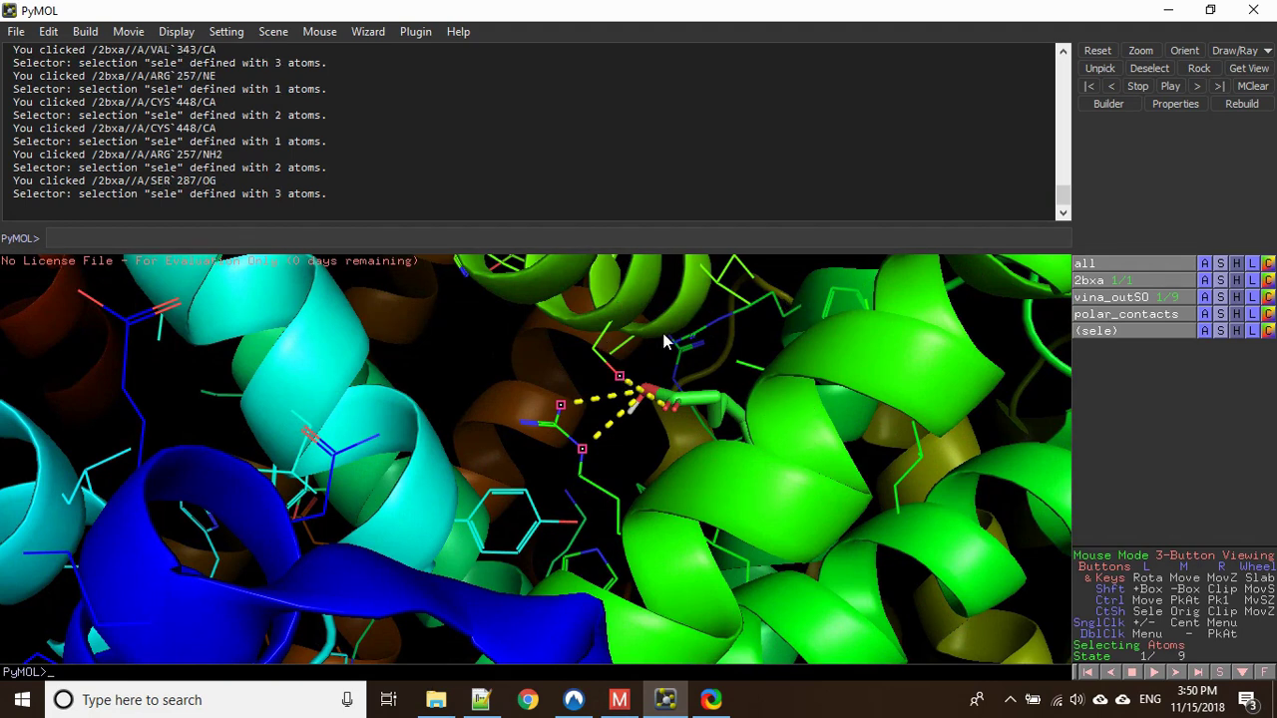
Step: Display the sequence viewer and locate the selected residues Arg257 and Ser287 in the 2bxa sequence
click(1221, 675)
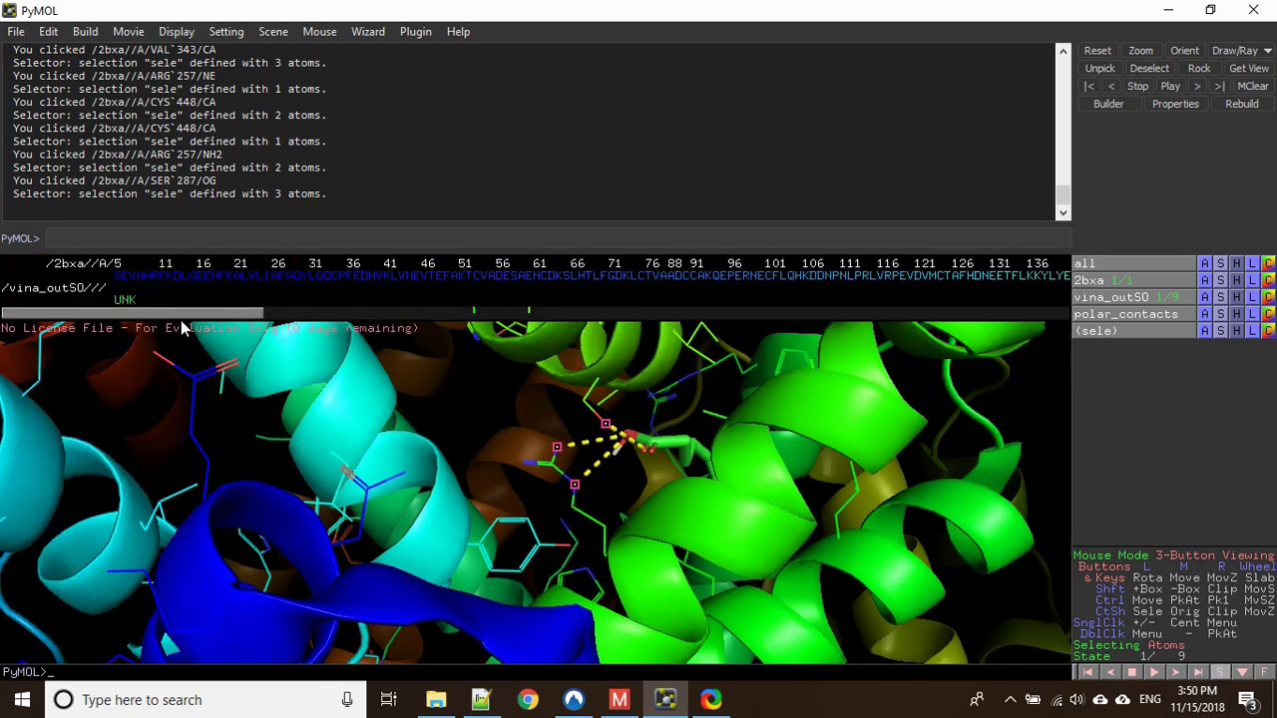
drag(175, 318, 536, 317)
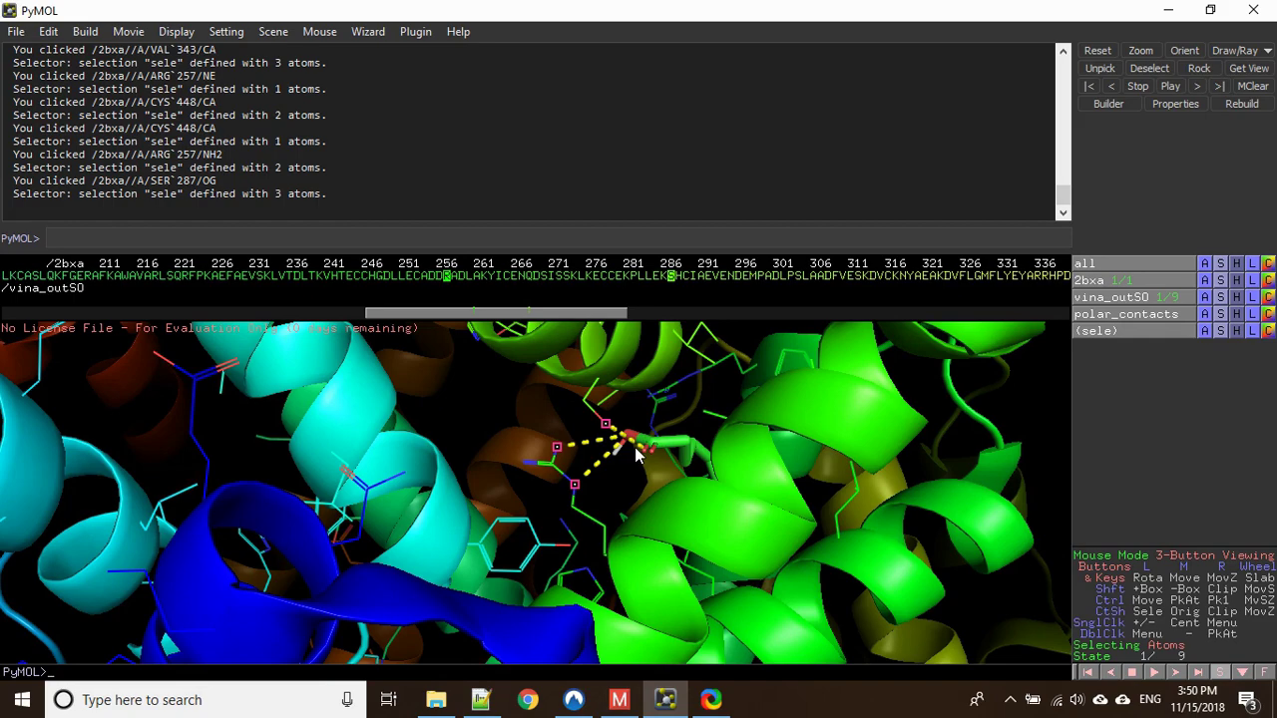
mouse_move(661, 464)
mouse_down()
mouse_move(671, 413)
mouse_move(575, 438)
mouse_move(602, 406)
mouse_move(662, 469)
mouse_up()
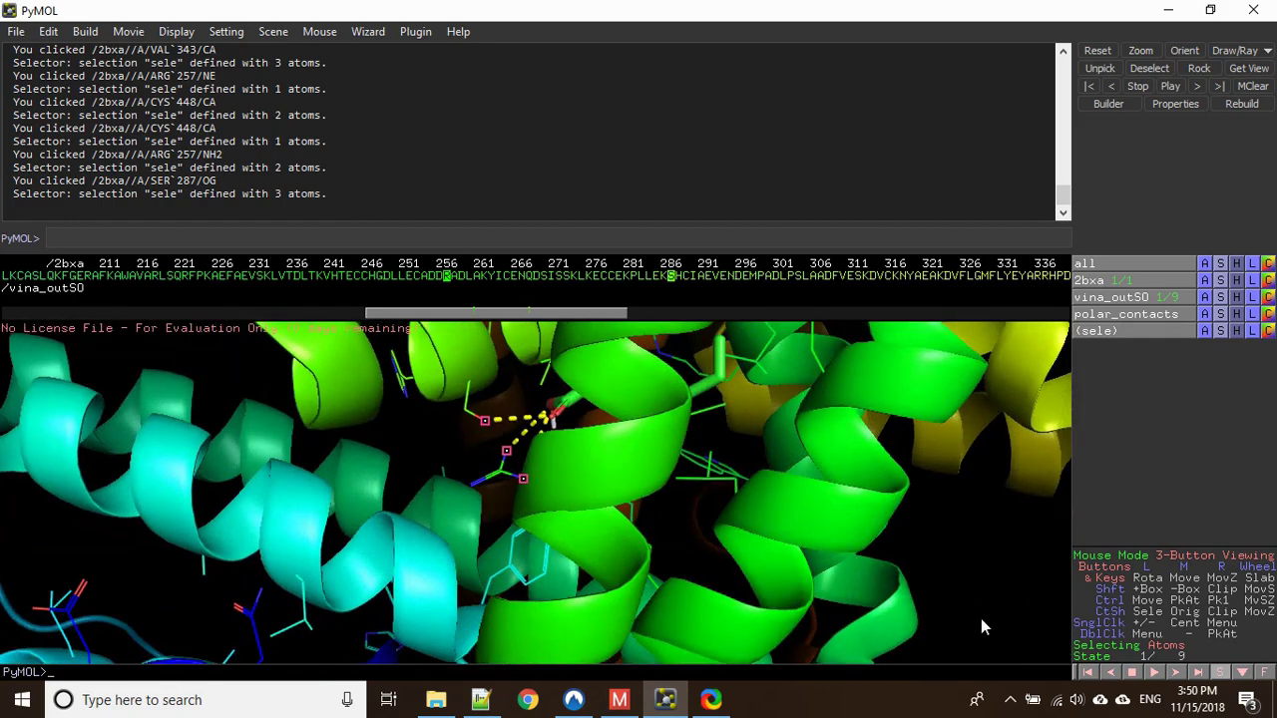
Step: Advance to the ligand's second docking pose and add the contacting Tyr150 OH atom to the selection
click(1178, 674)
drag(639, 529, 537, 506)
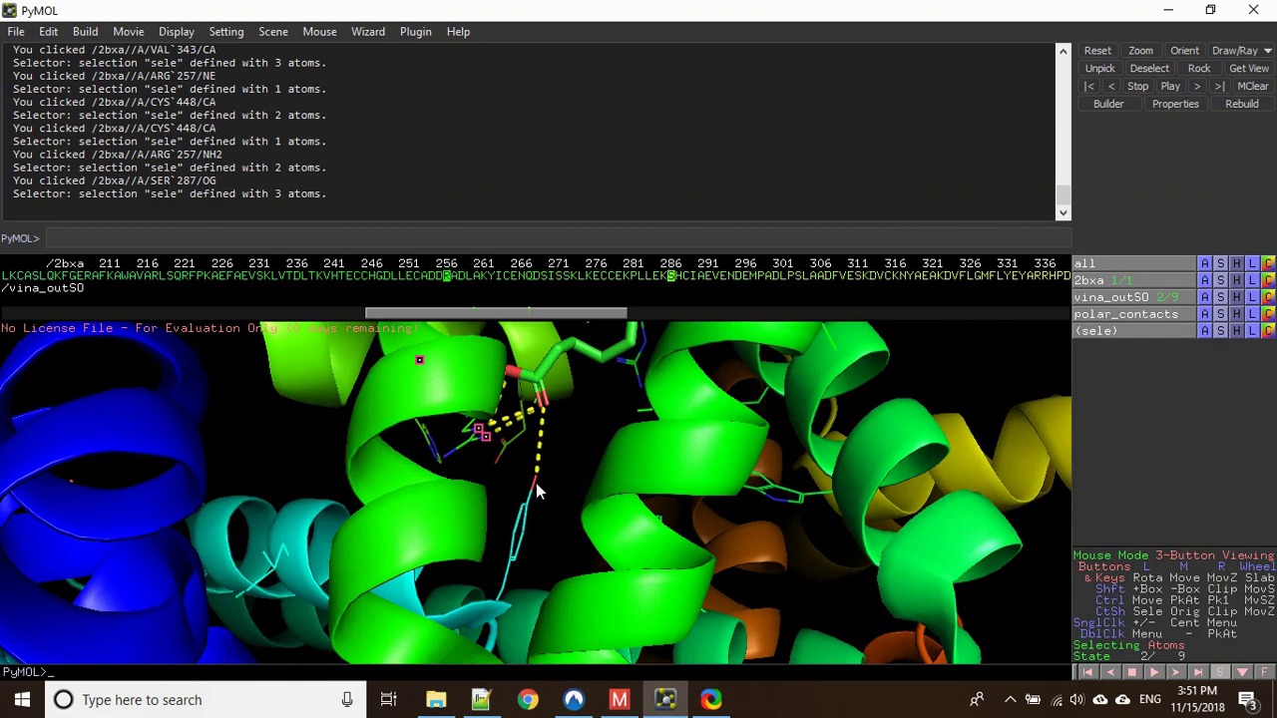
click(536, 475)
drag(477, 313, 292, 317)
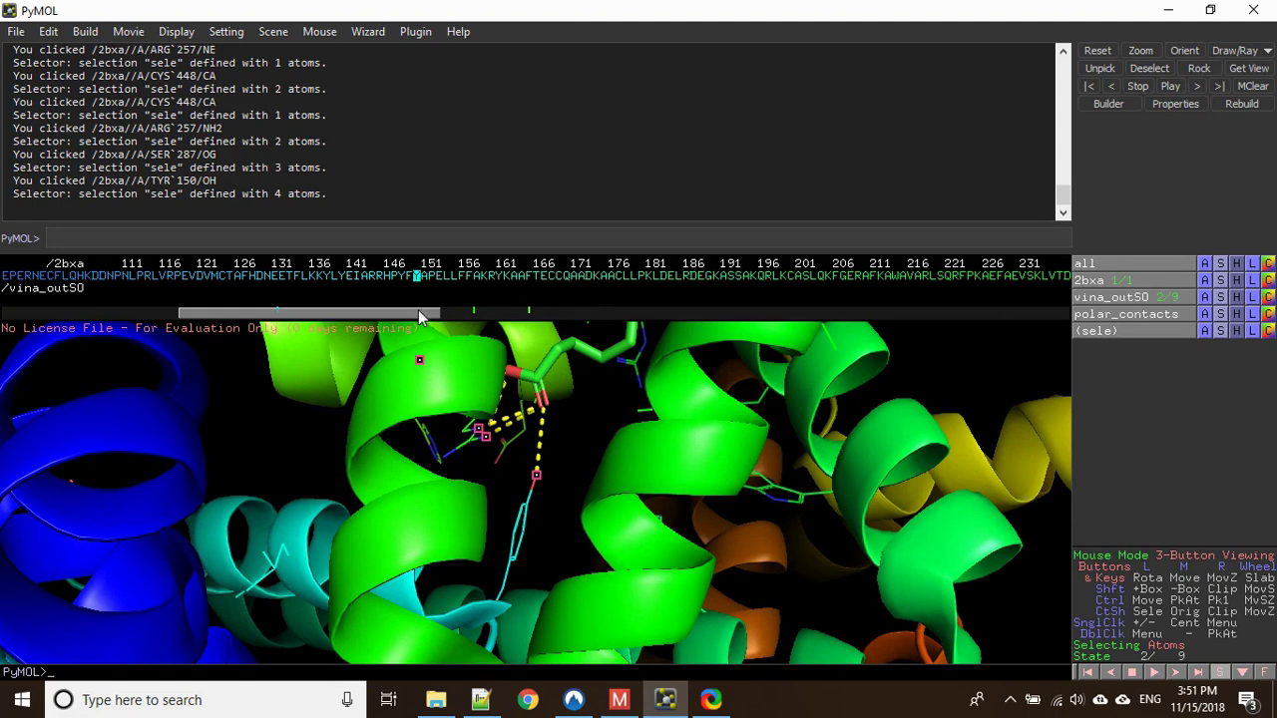
drag(524, 431, 517, 461)
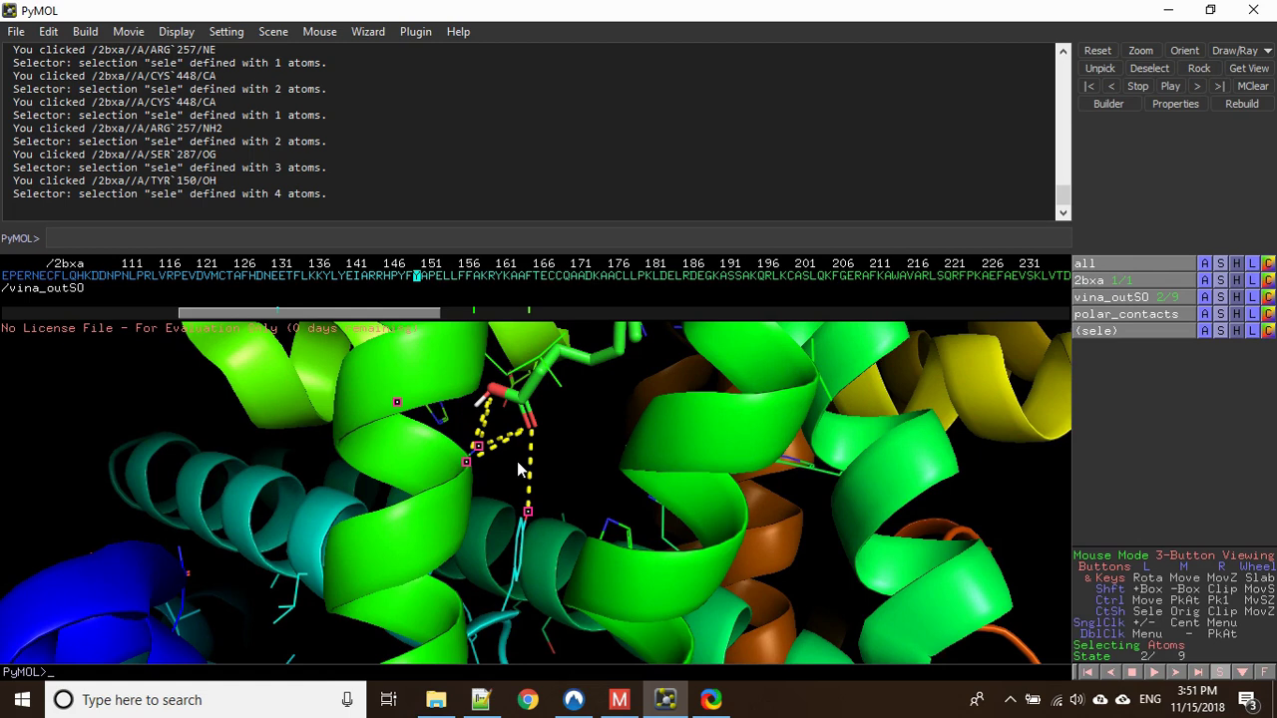
drag(565, 456, 503, 520)
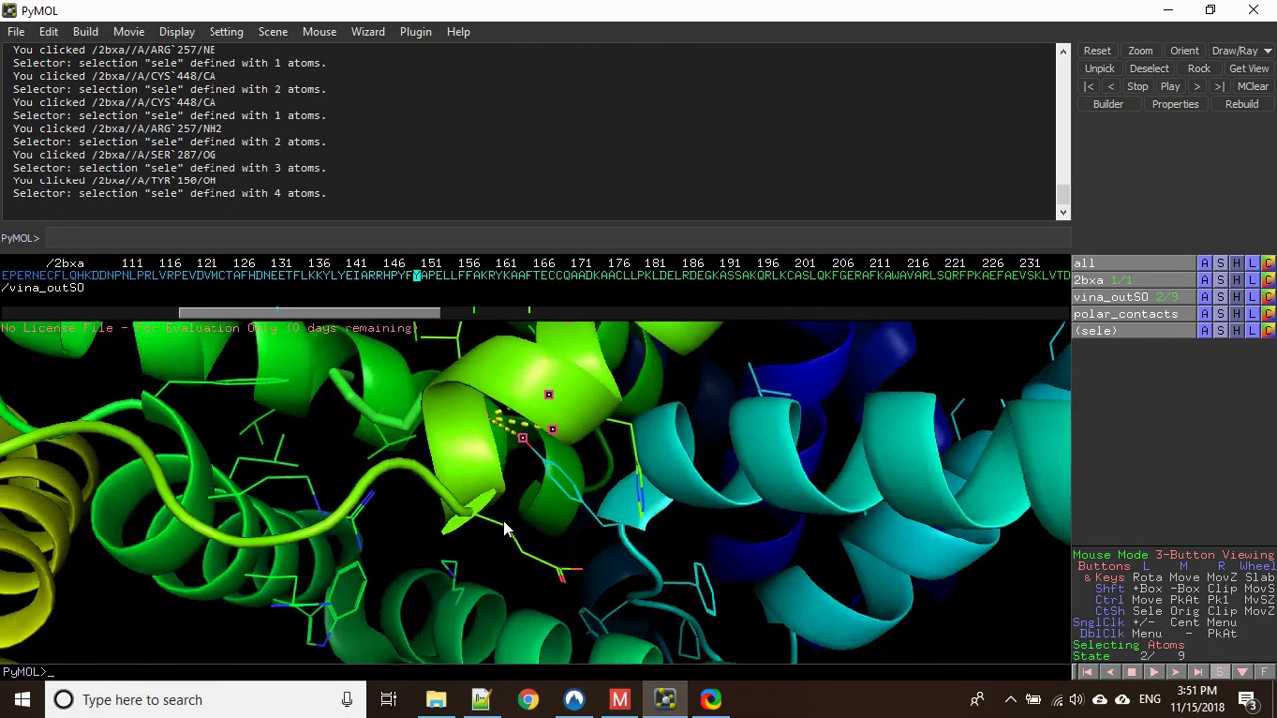
mouse_move(574, 502)
mouse_down()
mouse_move(558, 428)
mouse_move(579, 508)
mouse_move(561, 454)
mouse_move(542, 505)
mouse_move(566, 478)
mouse_up()
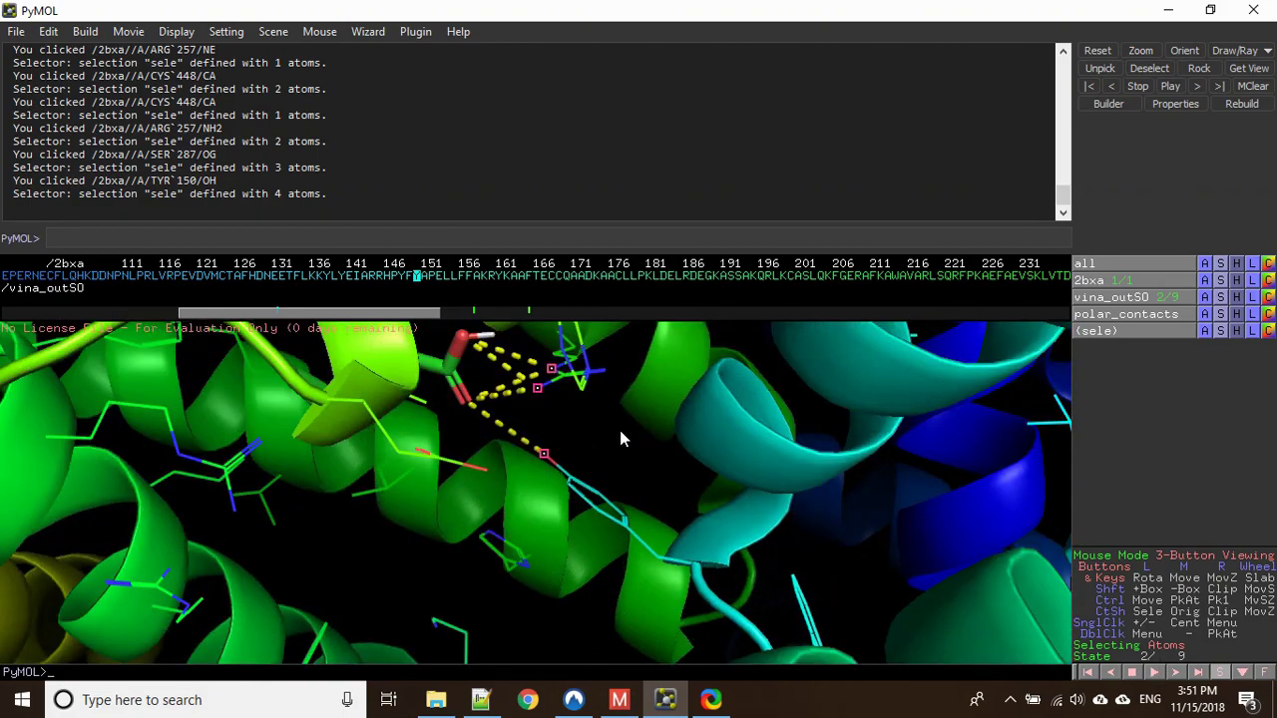
drag(519, 441, 541, 455)
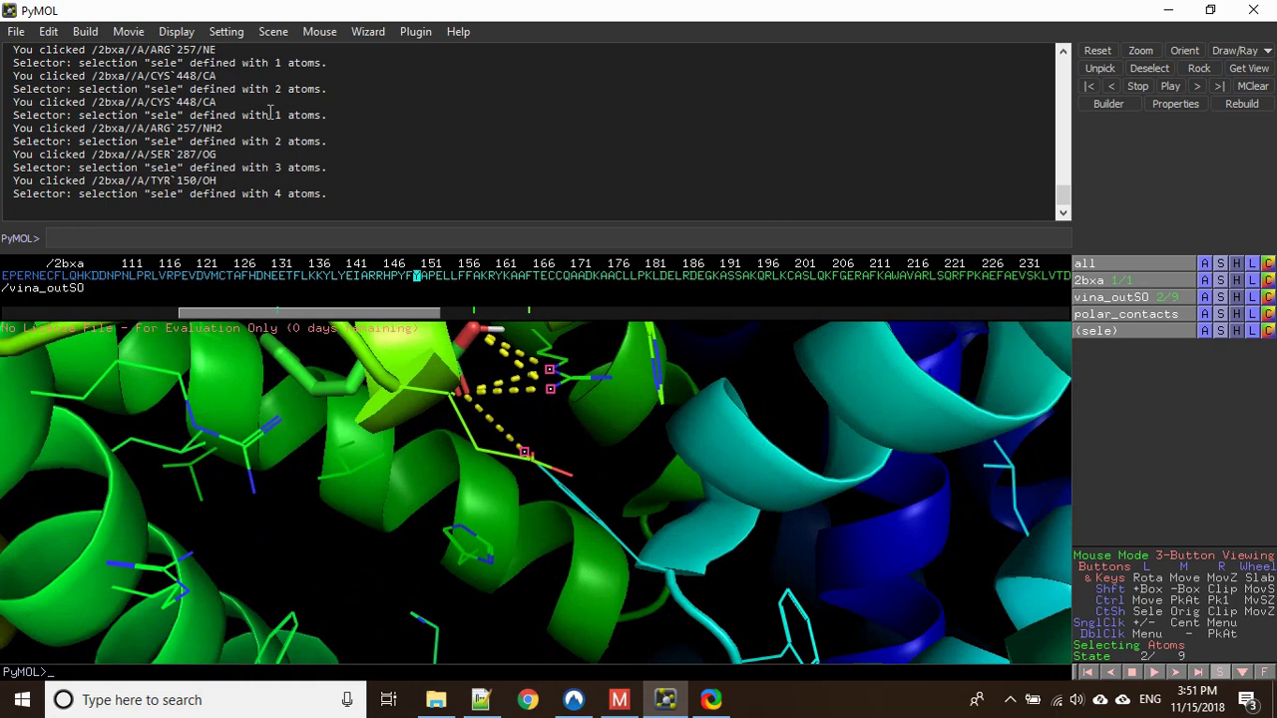
Step: Open the logSO text file from the desktop's Docking folder in Notepad++
click(1273, 698)
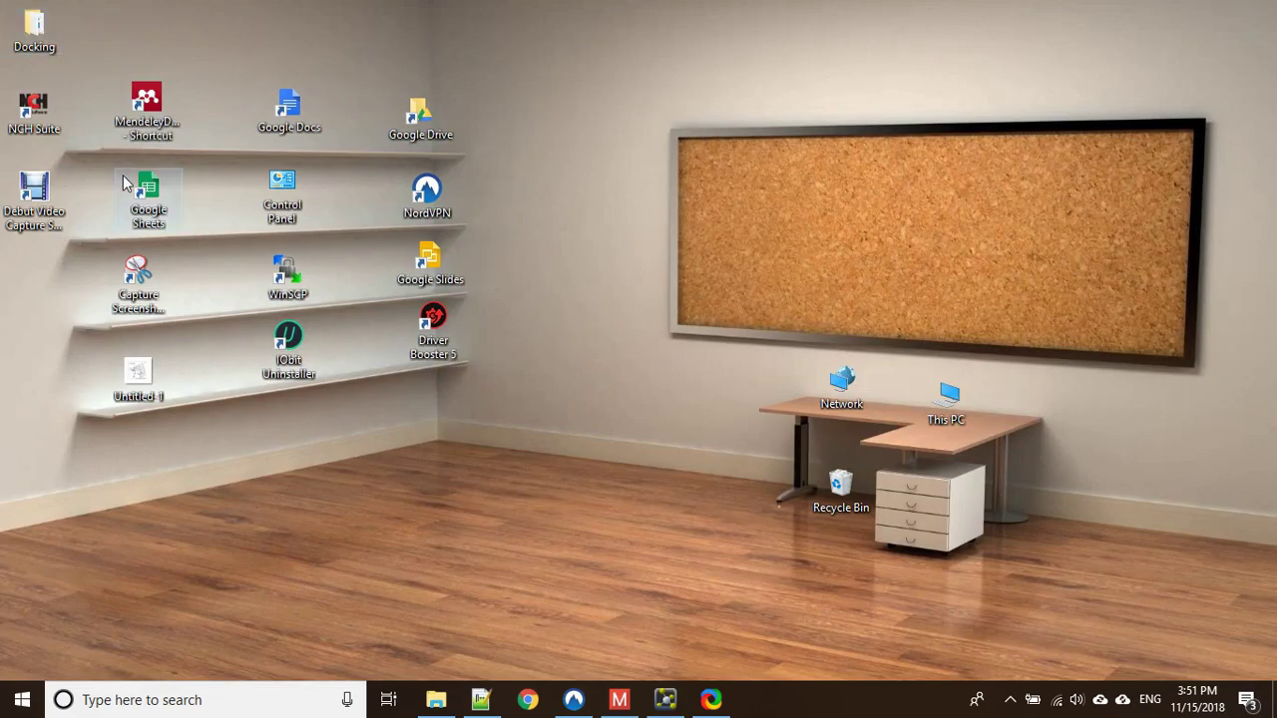
key(super+e)
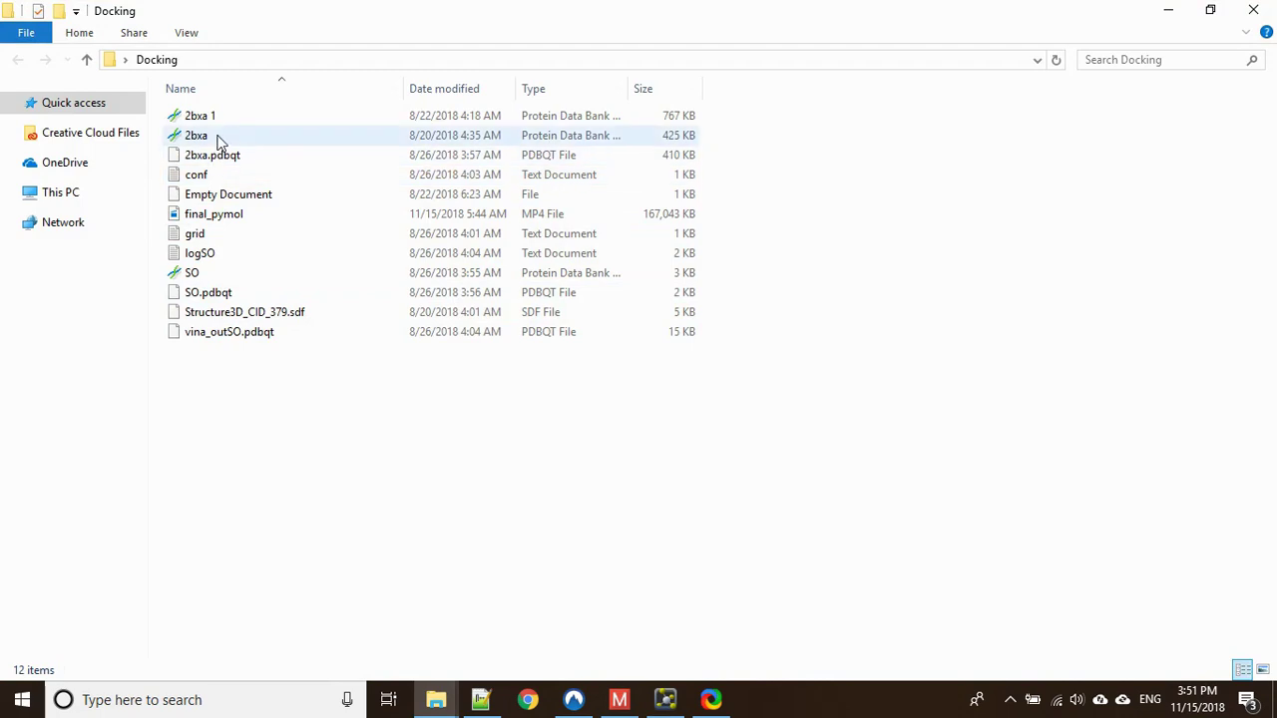
double_click(205, 254)
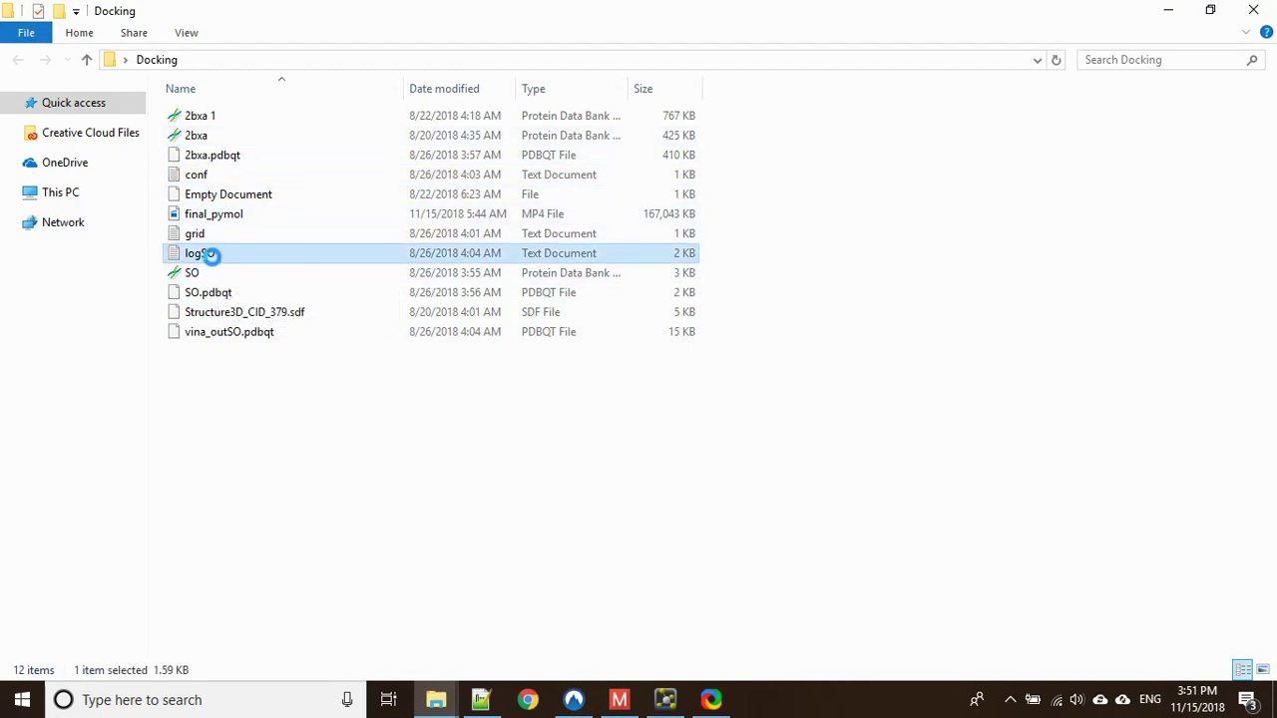
right_click(211, 254)
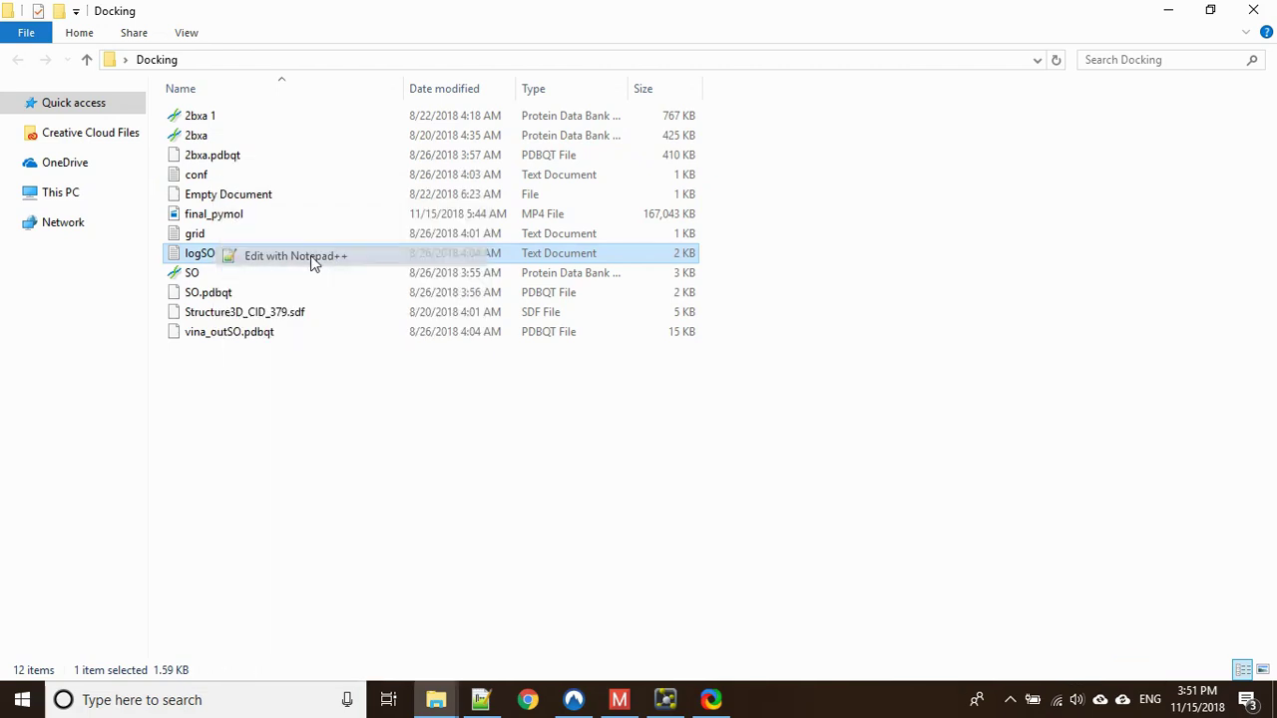
click(312, 256)
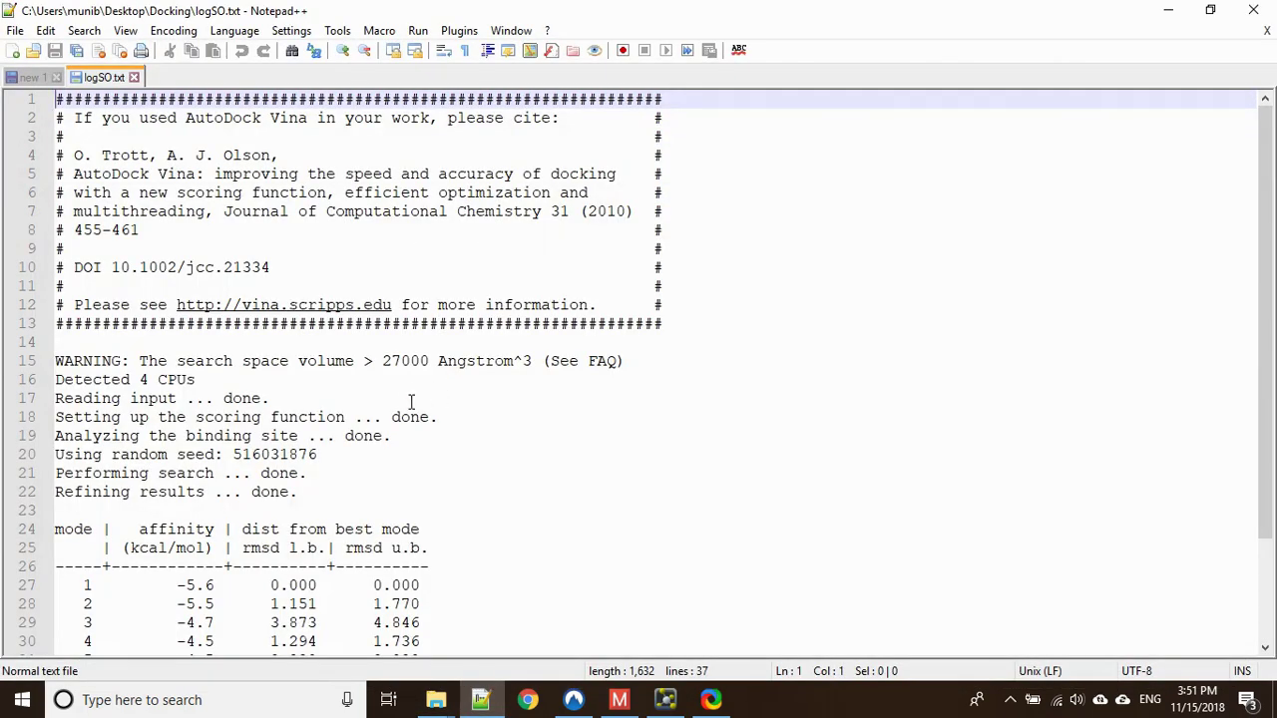
Step: Examine the affinity and RMSD values of docking modes 1 and 2 in the log, and return to PyMOL
scroll(409, 401, down, 3)
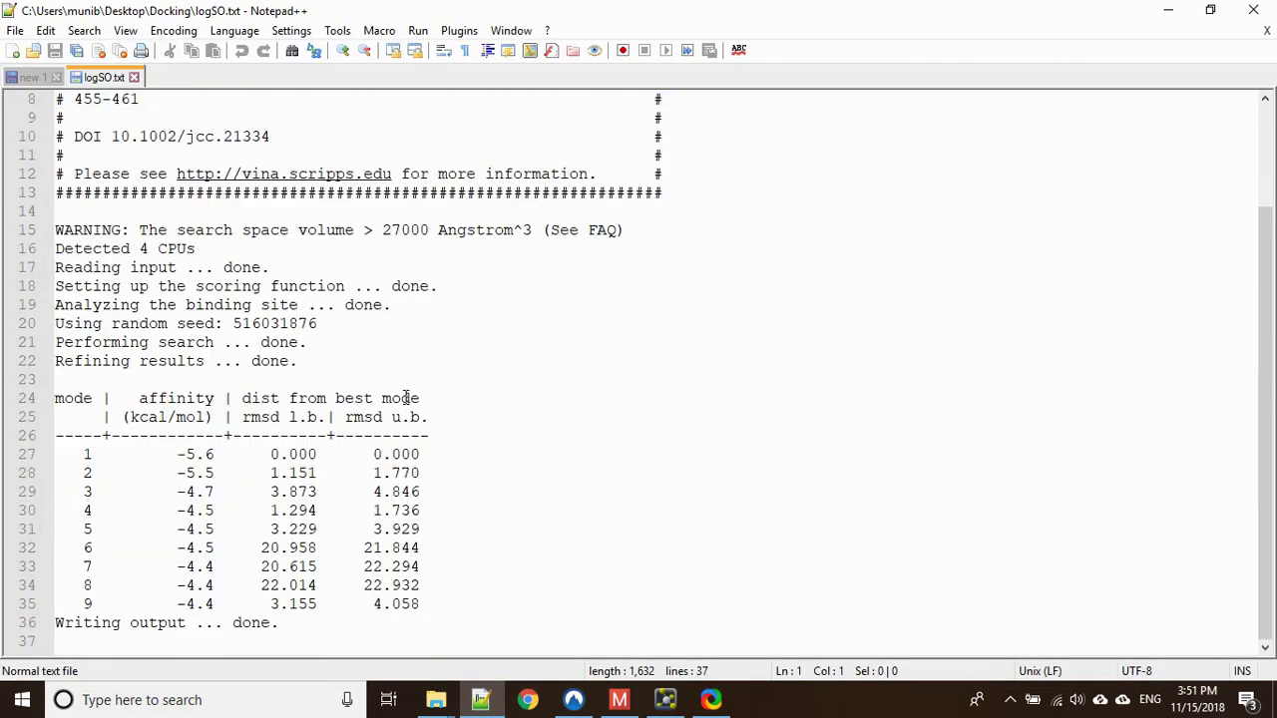
drag(177, 453, 217, 473)
click(178, 473)
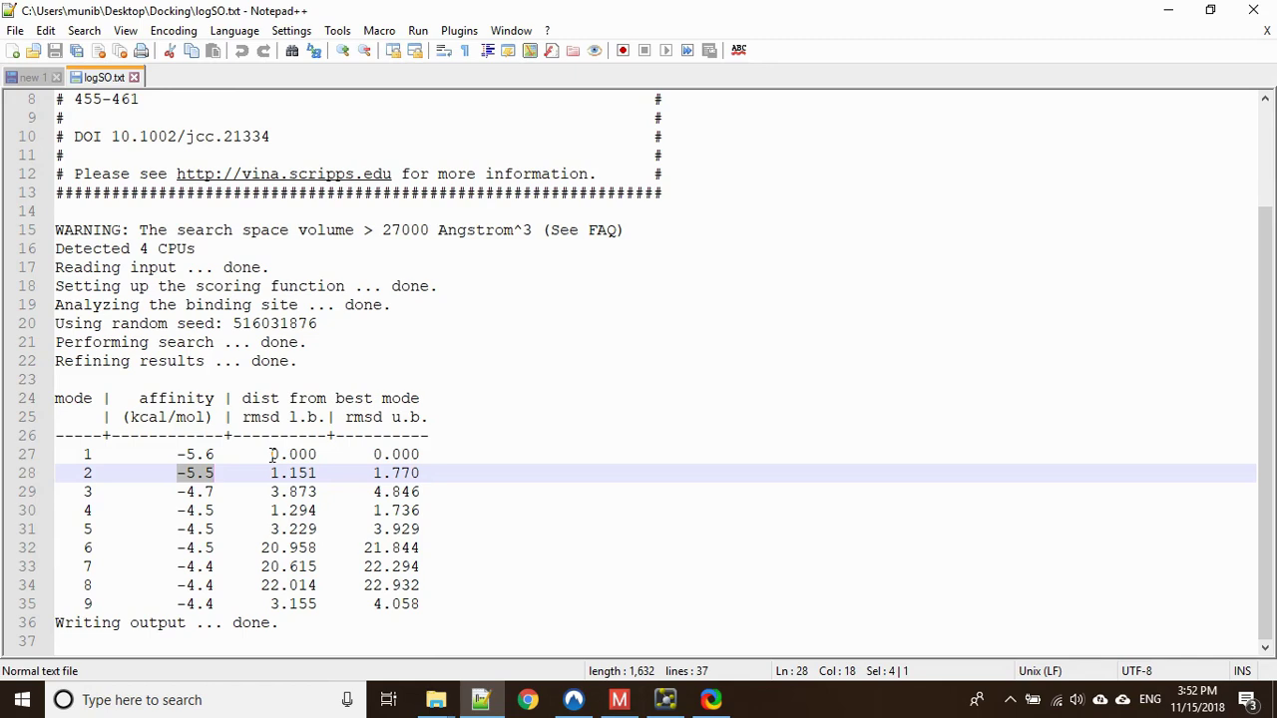
drag(317, 472, 269, 473)
click(664, 699)
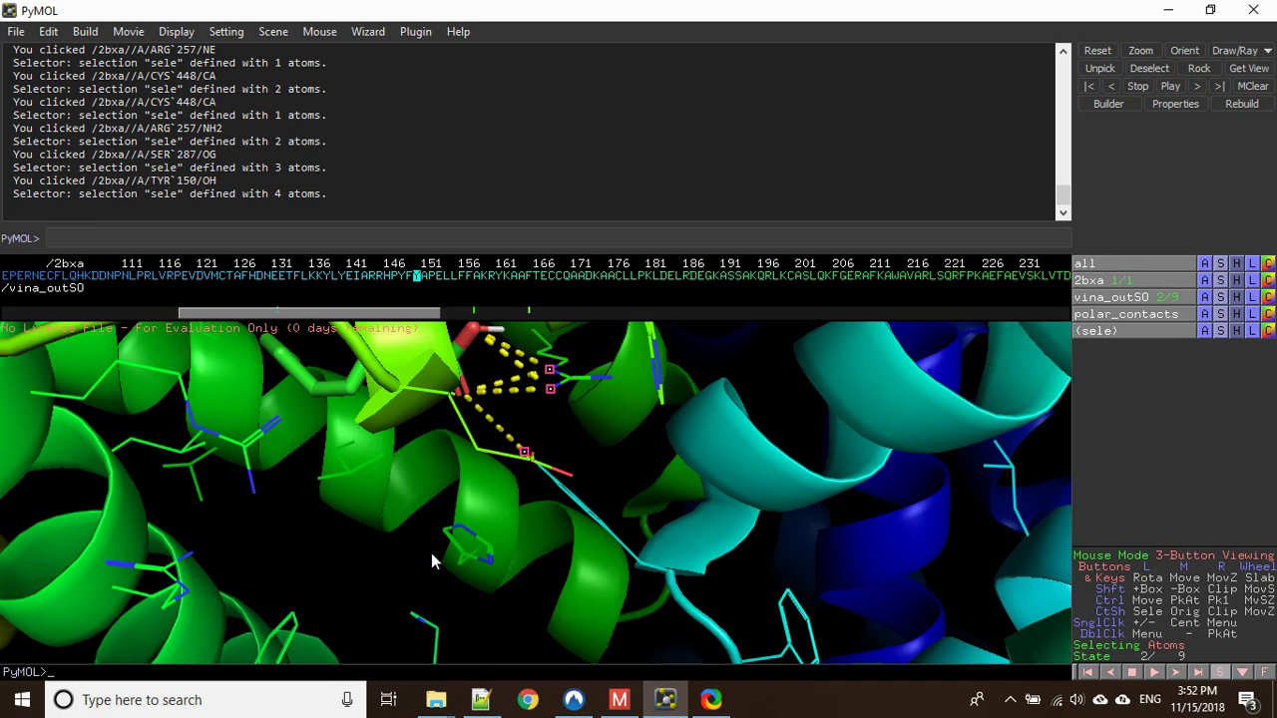
Step: Start a distance measurement and measure from the Arg257 NH2 atom to the ligand's hydroxyl oxygen
drag(530, 531, 452, 488)
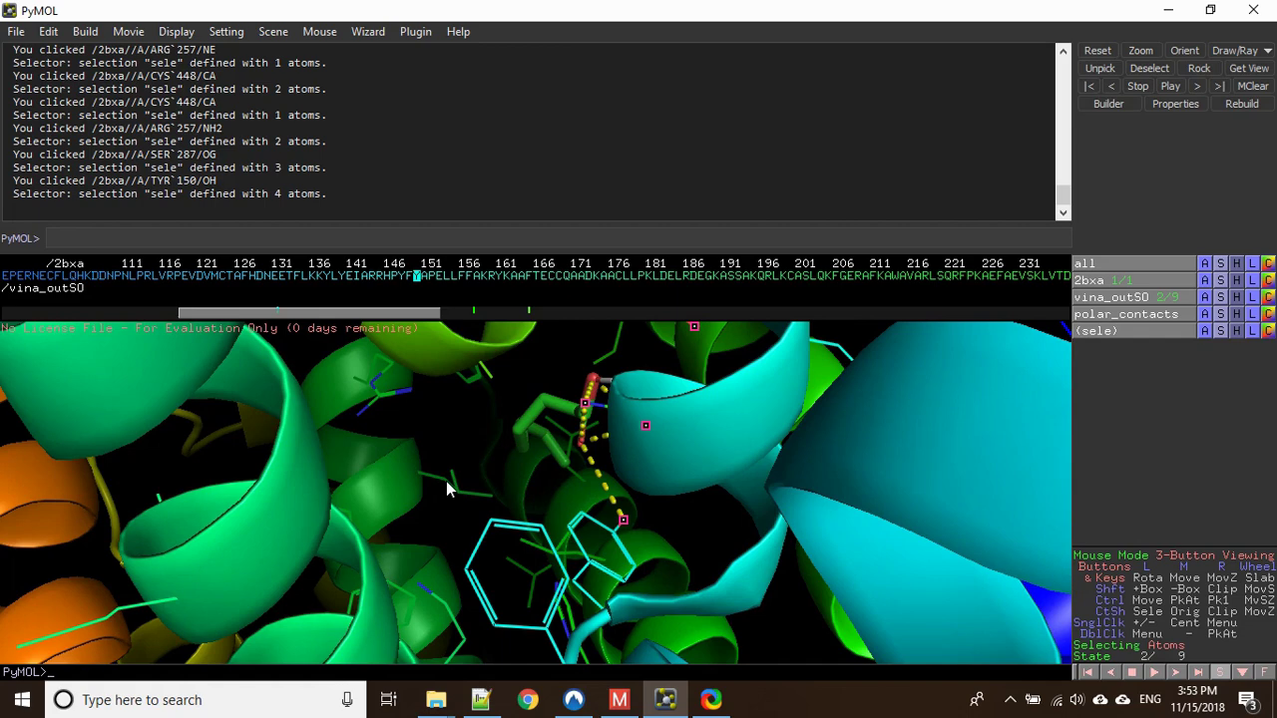
drag(459, 432, 417, 447)
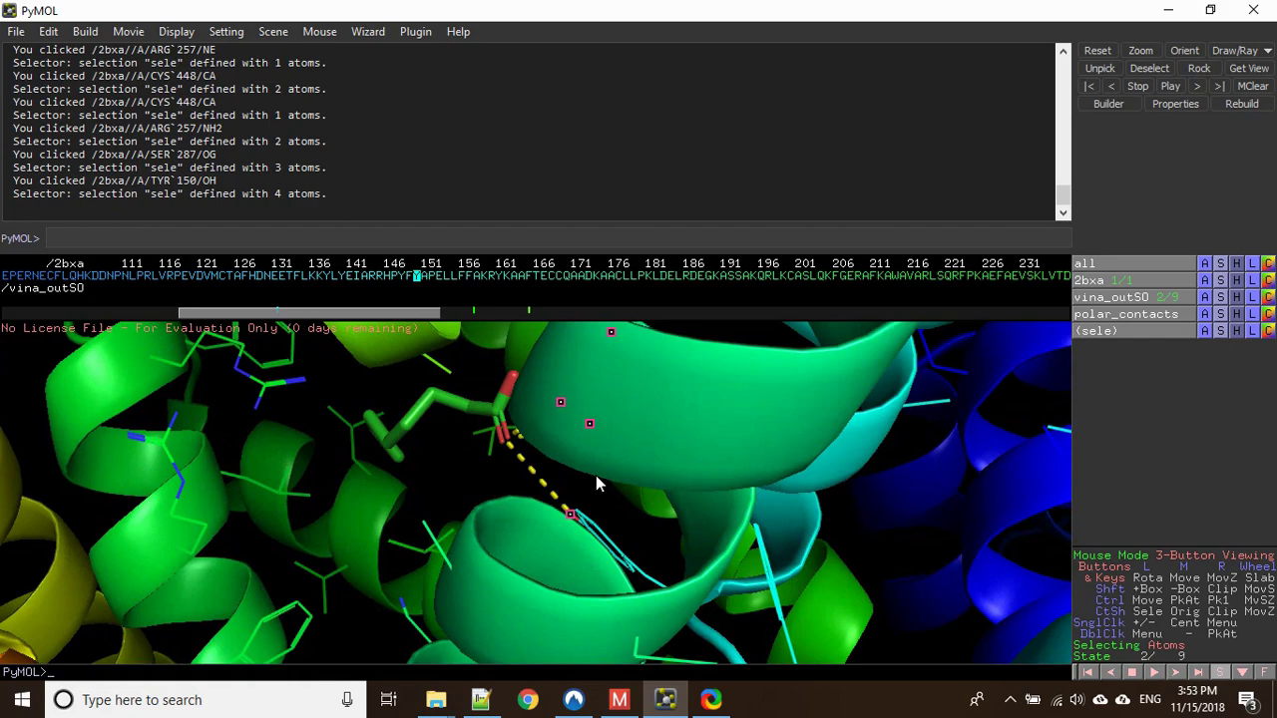
drag(654, 490, 563, 493)
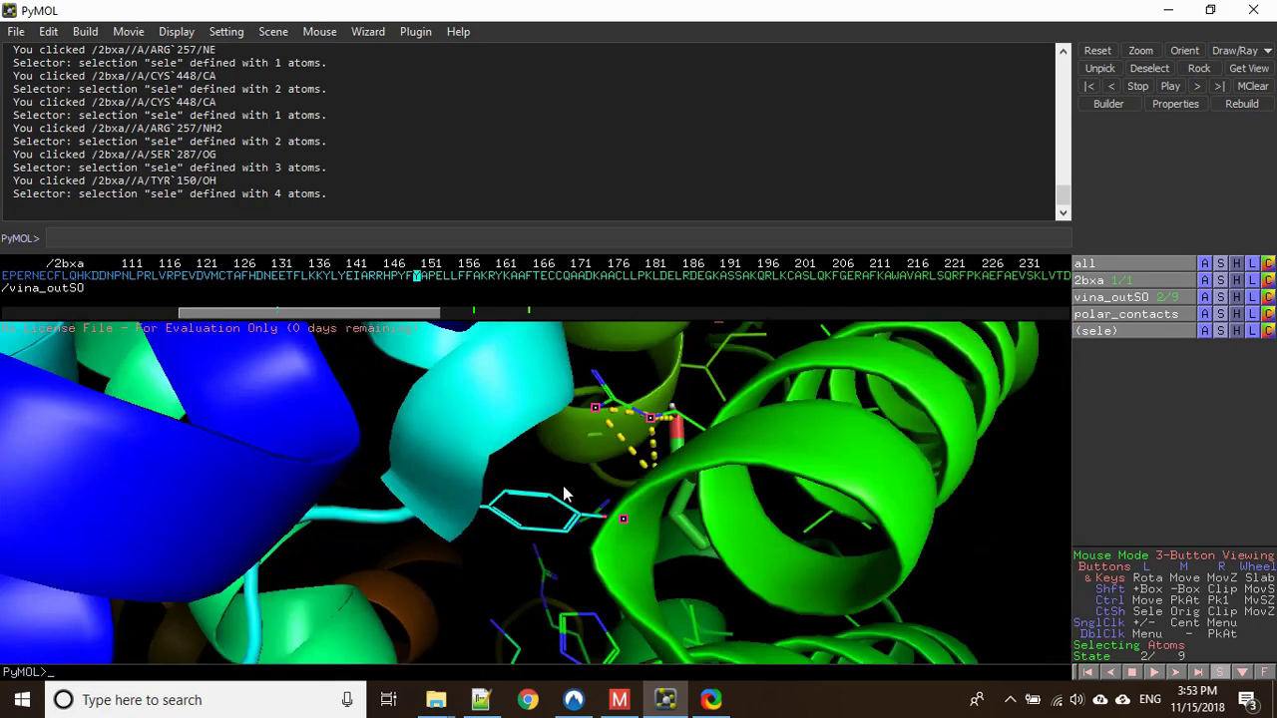
drag(634, 475, 599, 504)
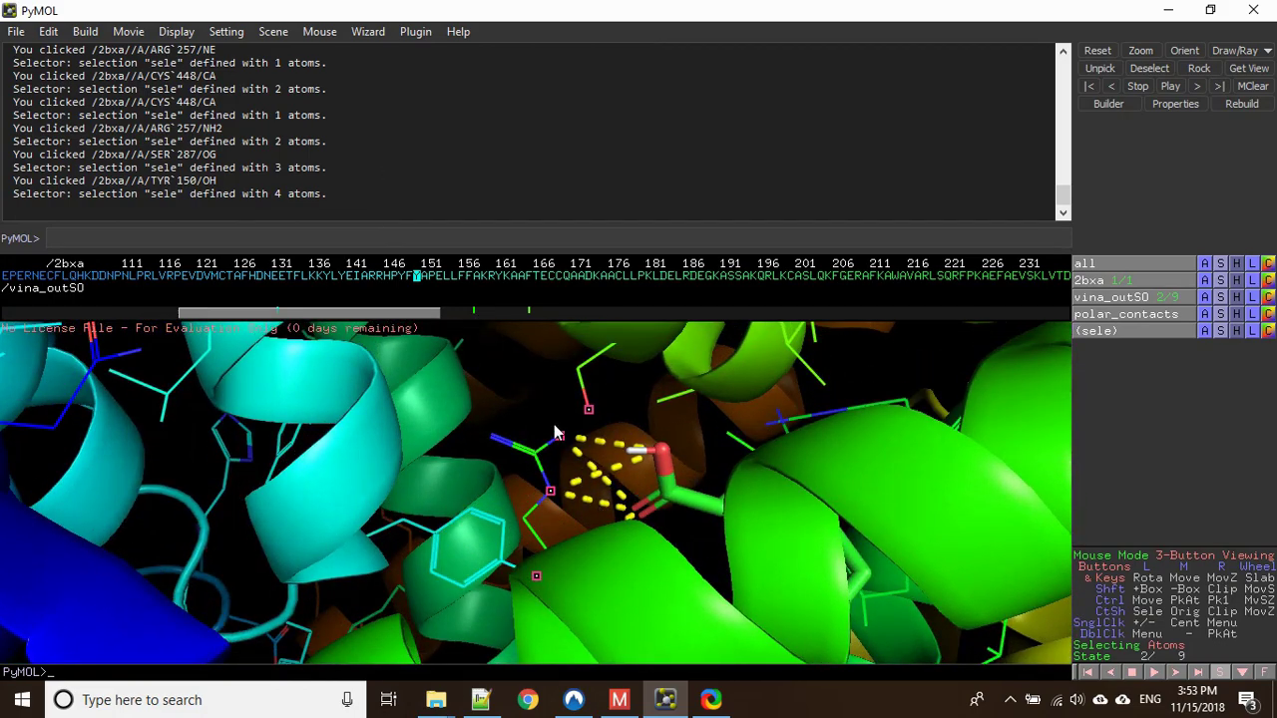
drag(625, 482, 665, 548)
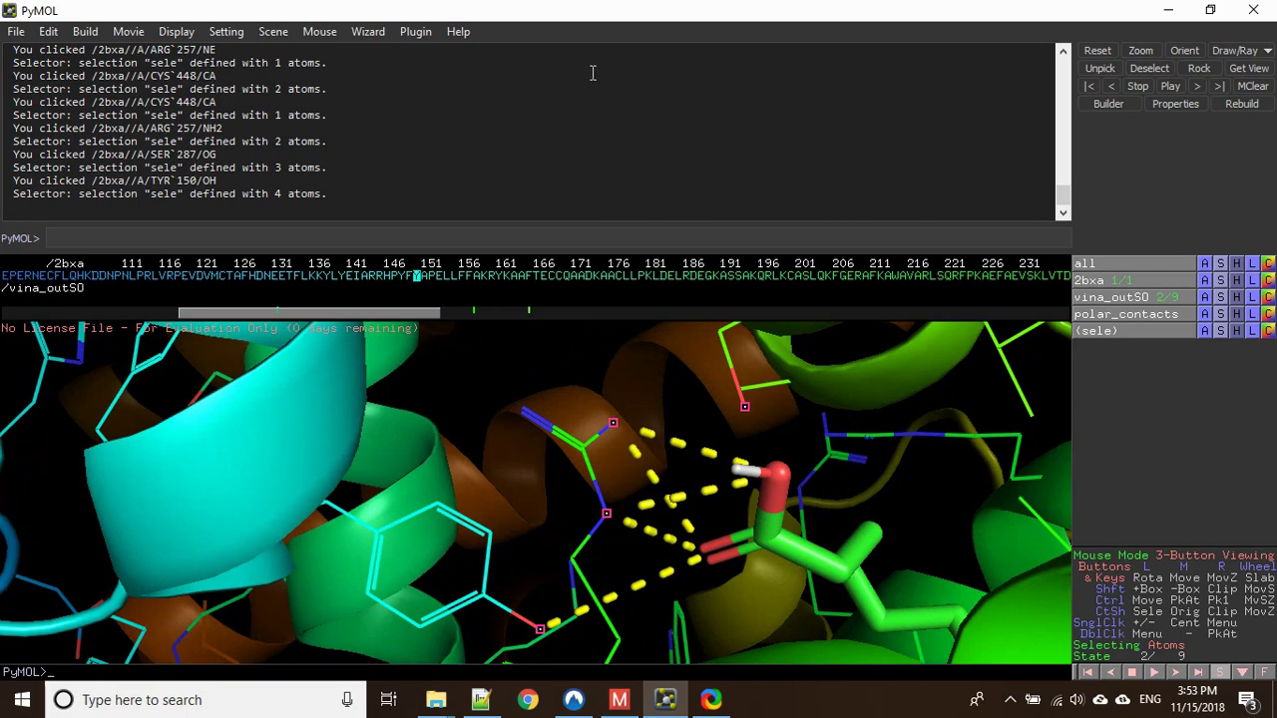
click(368, 32)
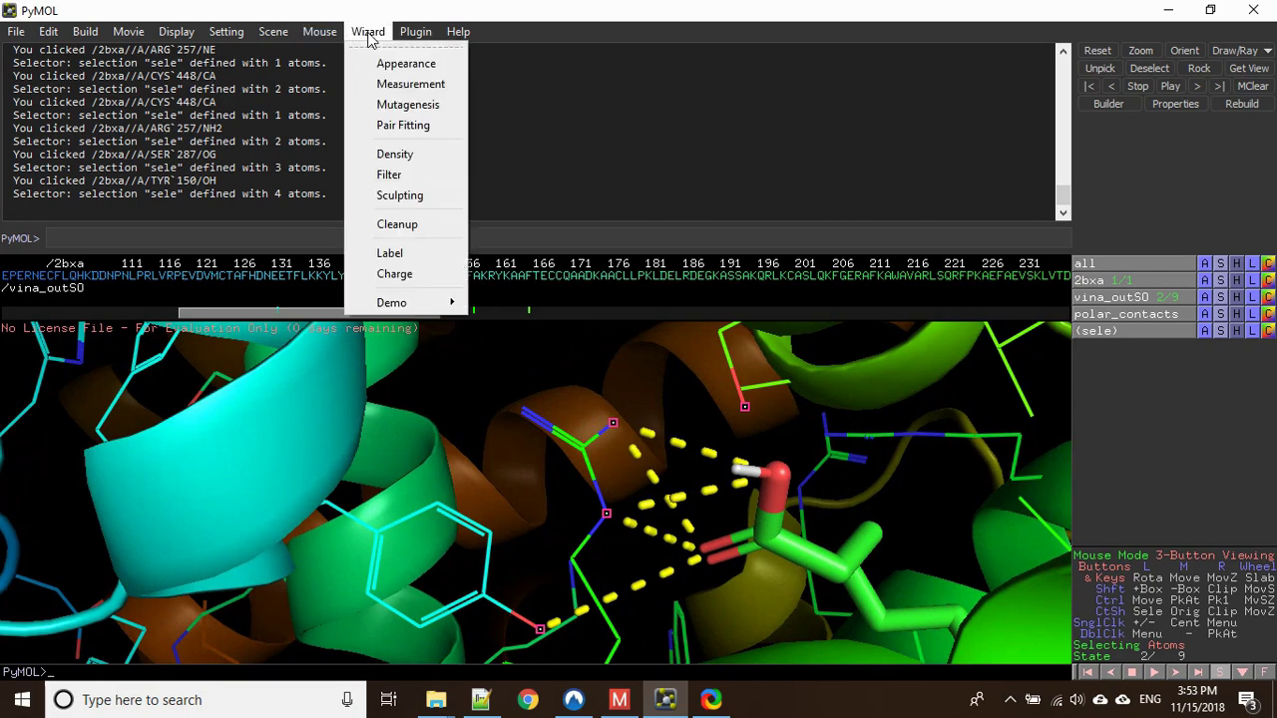
click(409, 88)
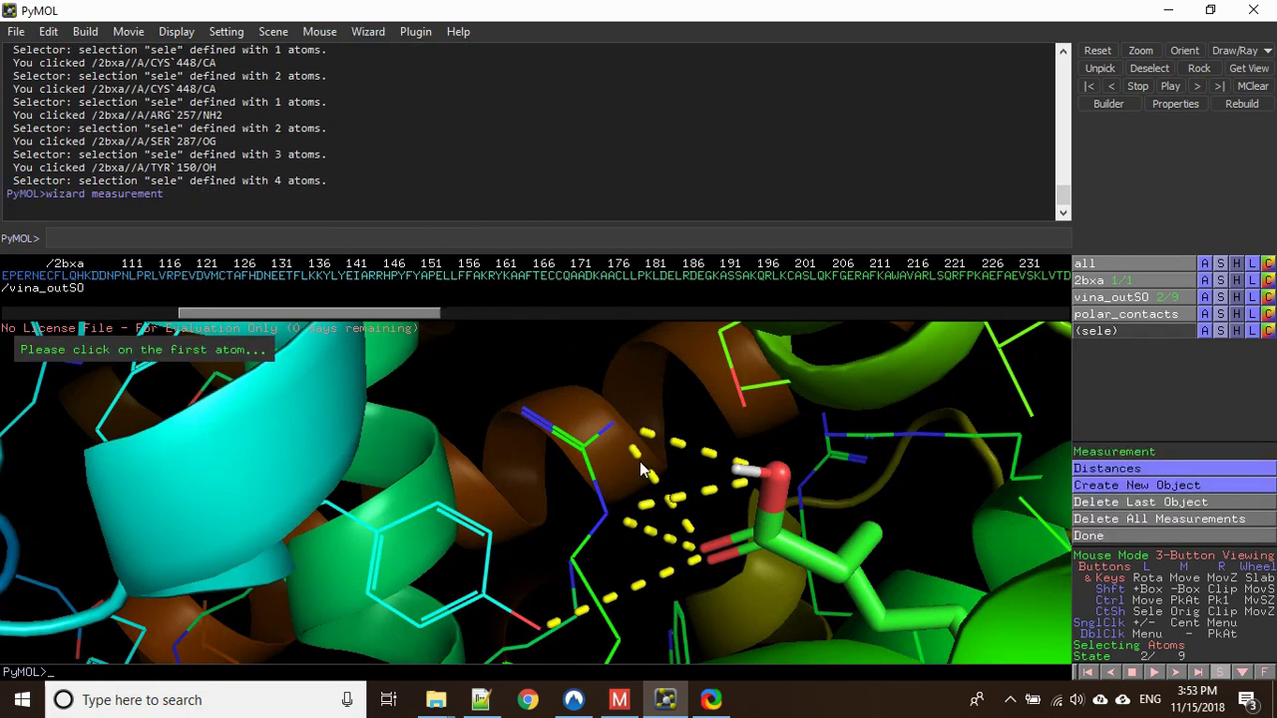
drag(639, 490, 639, 502)
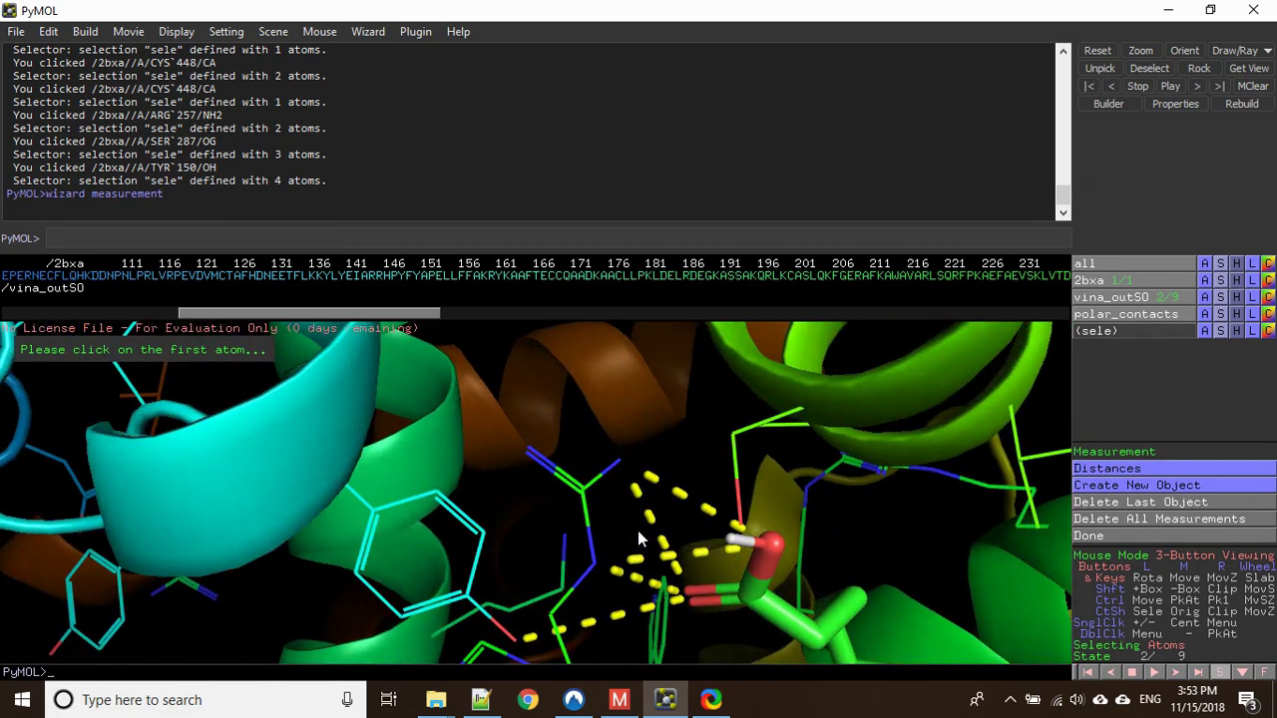
click(619, 463)
drag(766, 543, 767, 536)
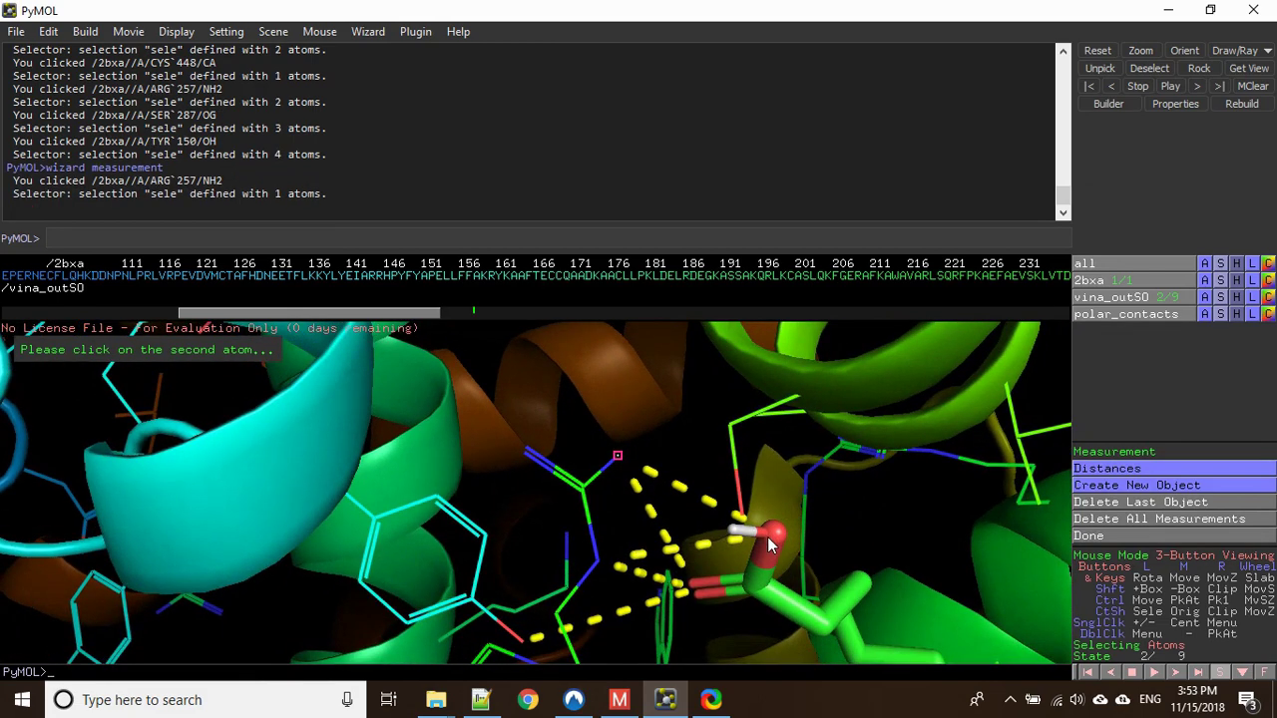
click(758, 610)
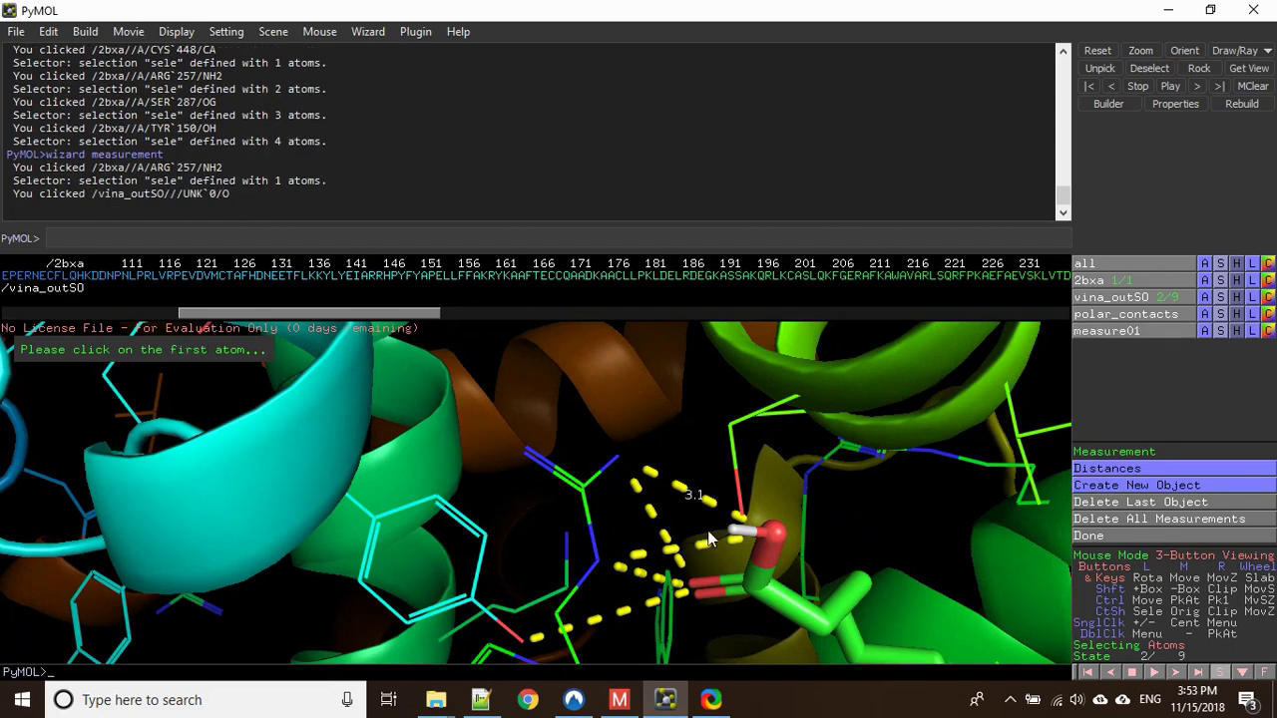
Step: Measure the distances from Arg257 NH2 to the ligand's carbonyl oxygen and from Arg257 NE to its hydroxyl oxygen
drag(755, 552, 603, 469)
click(570, 411)
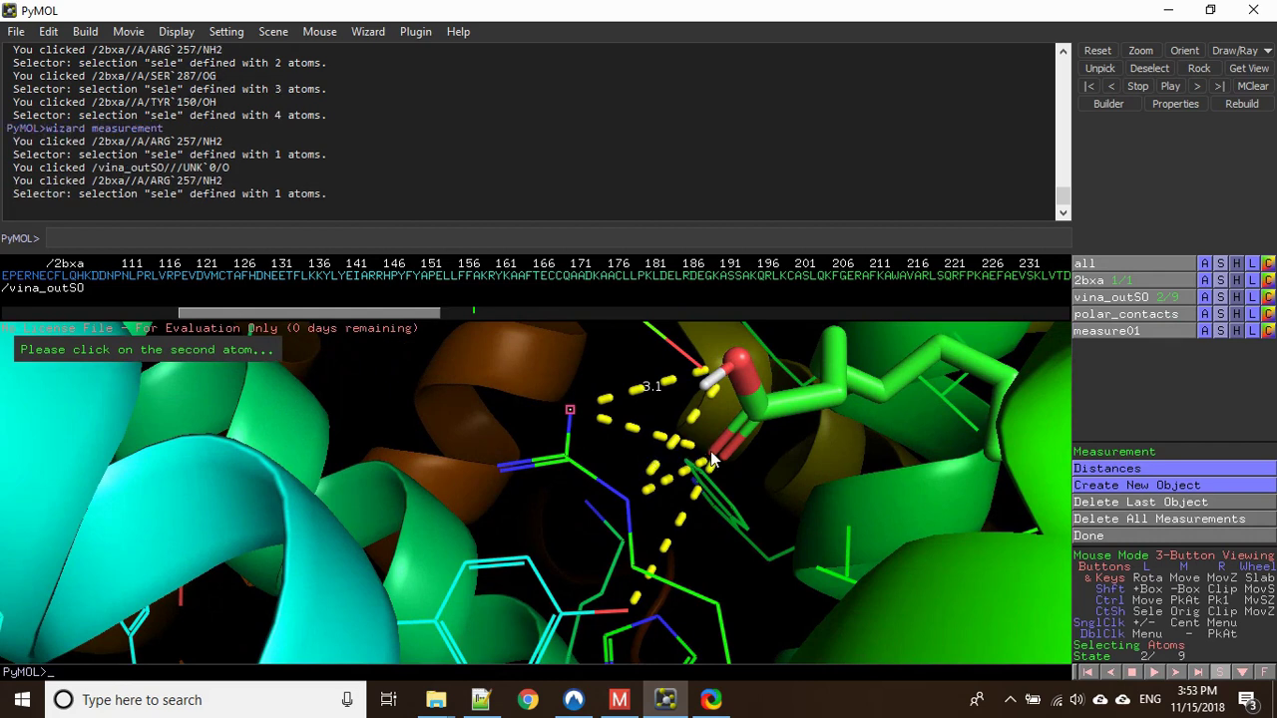
click(710, 452)
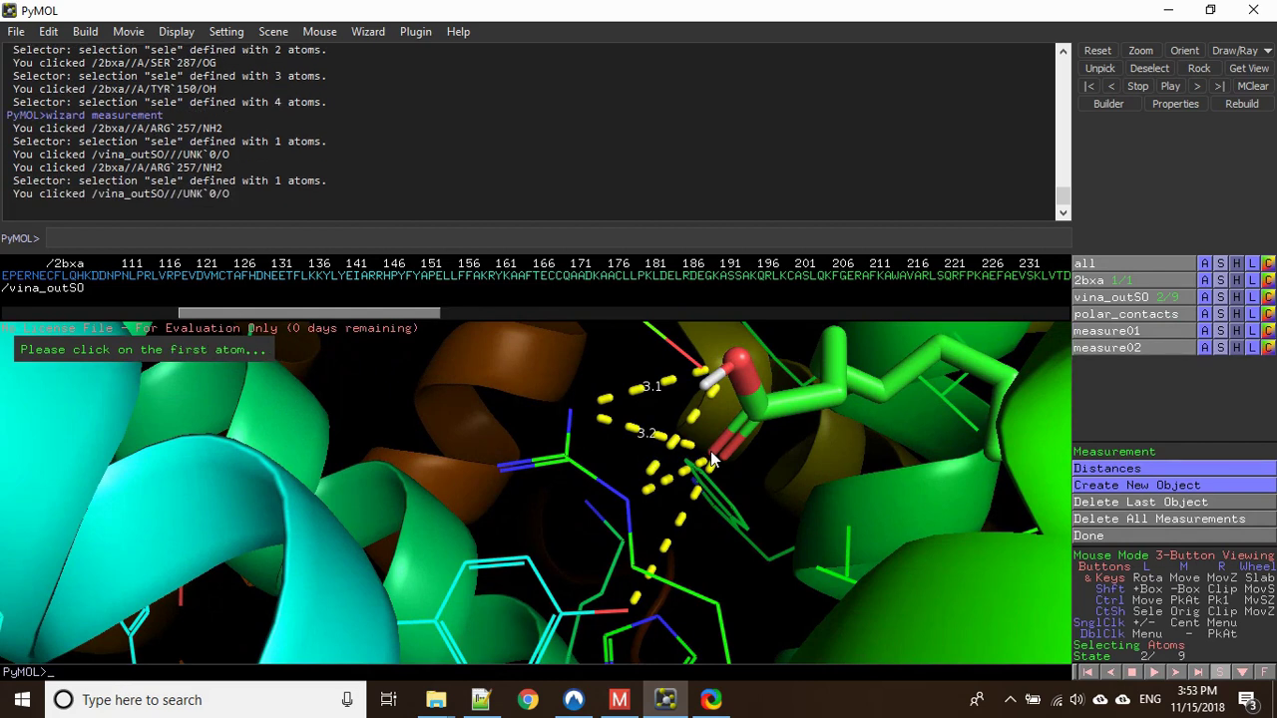
click(627, 501)
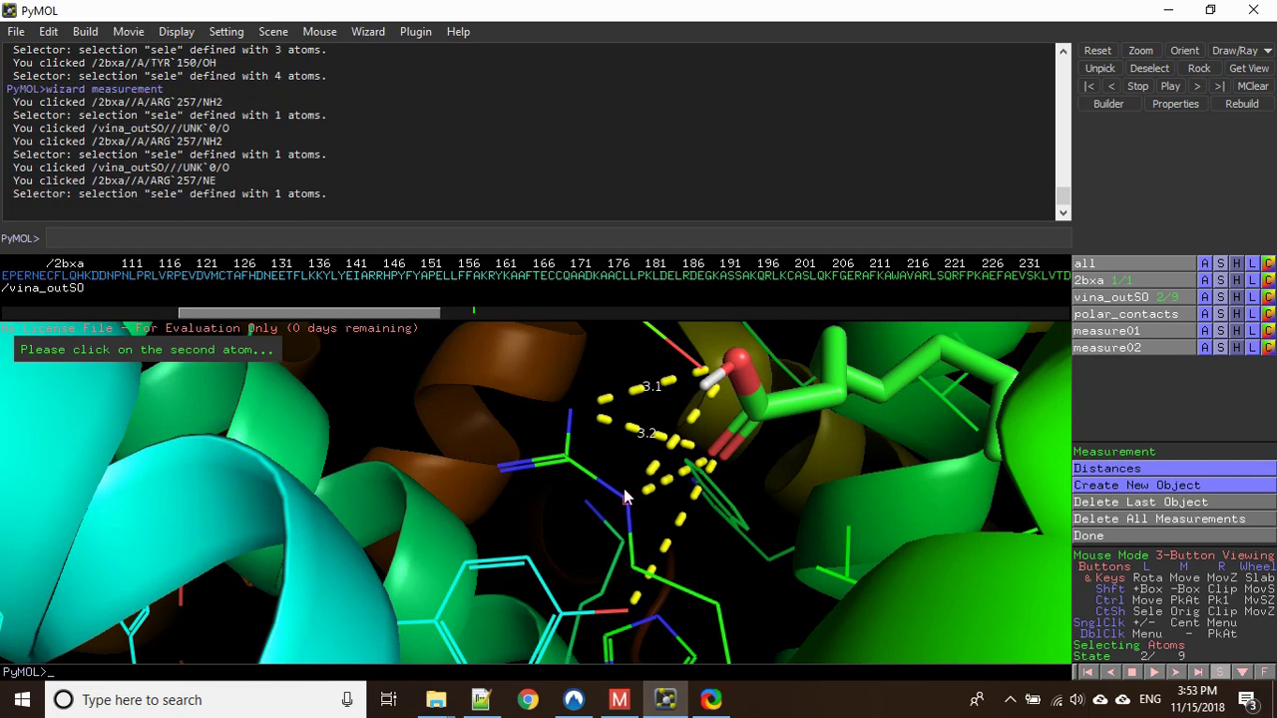
click(731, 377)
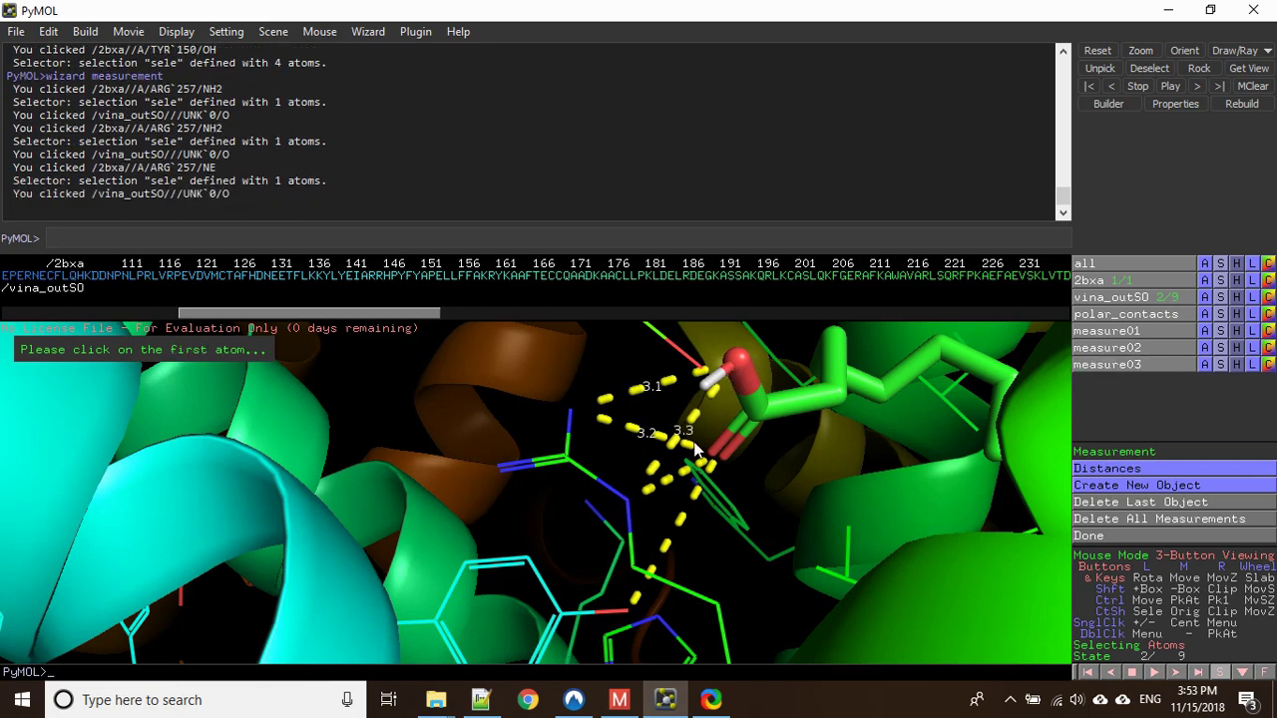
drag(670, 511, 657, 471)
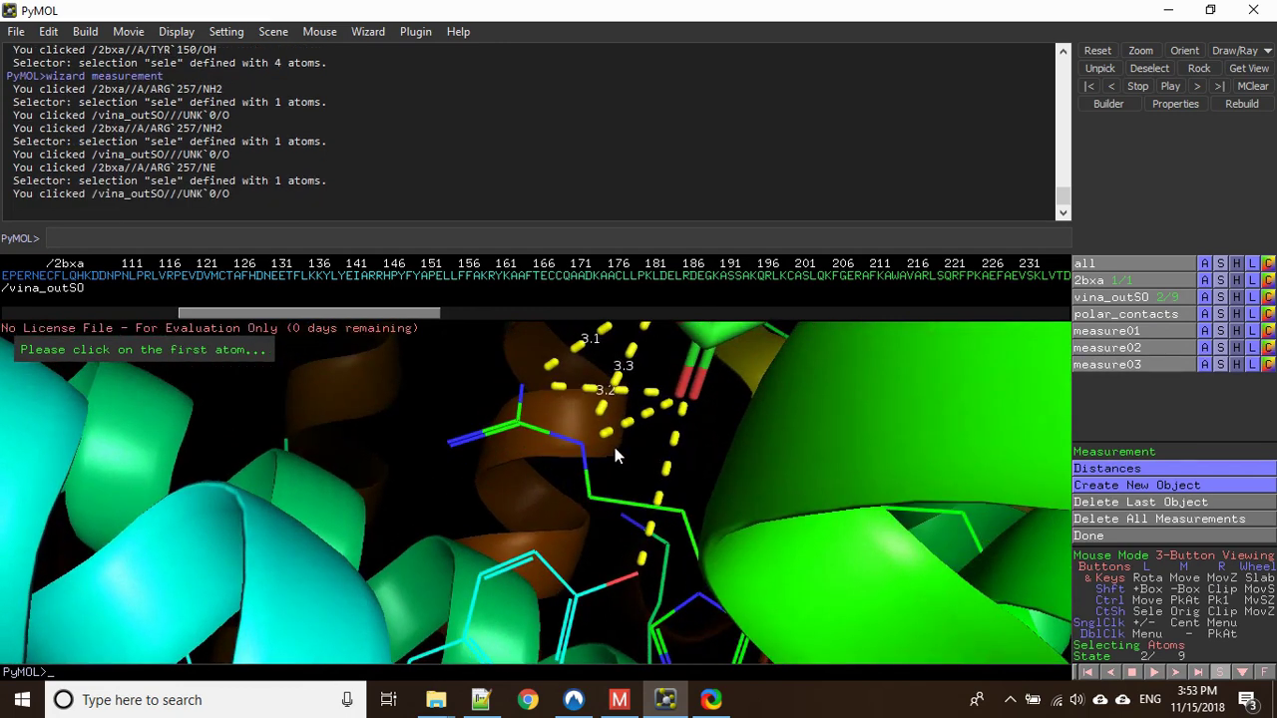
click(685, 399)
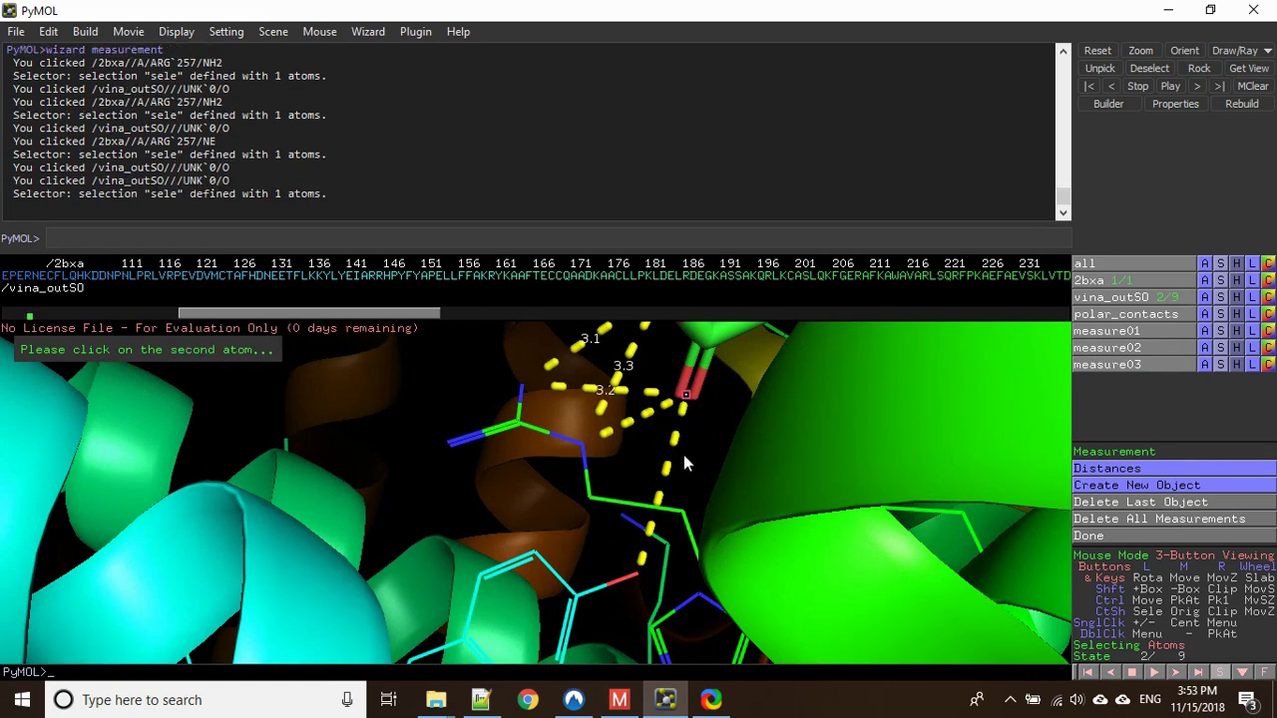
click(646, 549)
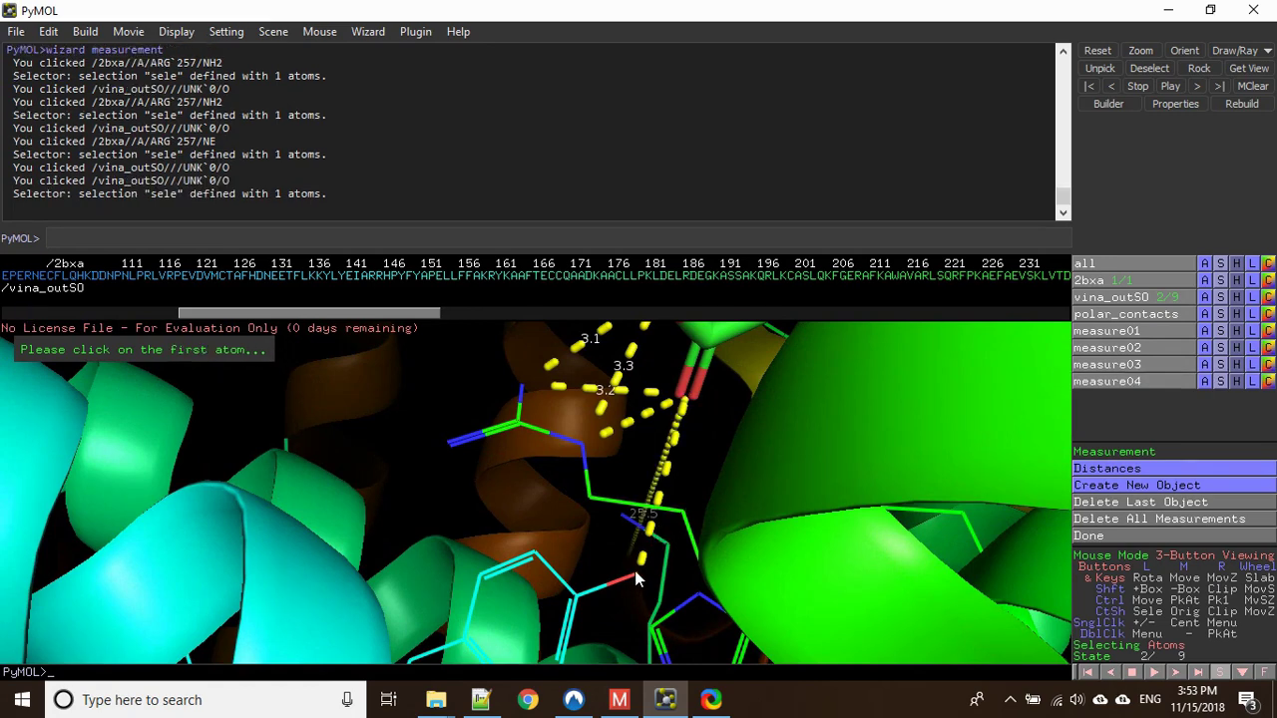
drag(650, 552, 649, 562)
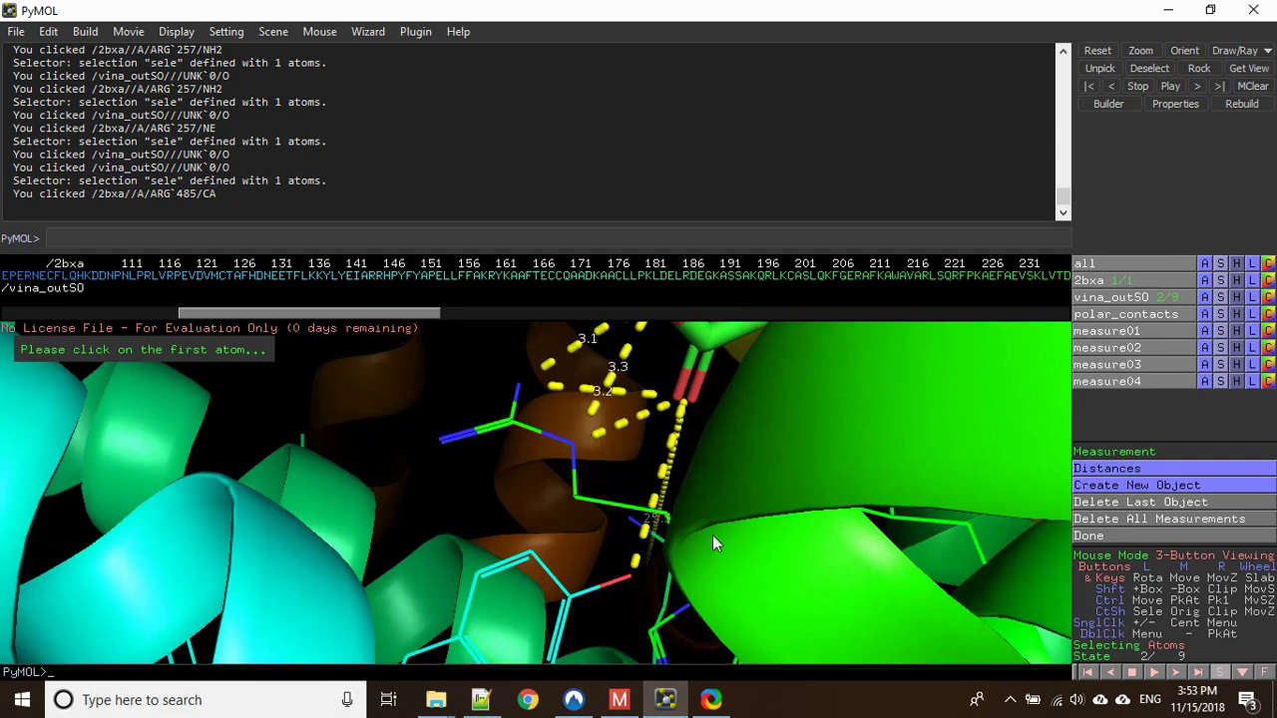
click(1139, 502)
Step: Measure the distance from the ligand's carbonyl oxygen to the Tyr150 OH atom
drag(722, 520, 656, 393)
click(675, 383)
drag(653, 521, 704, 547)
click(638, 539)
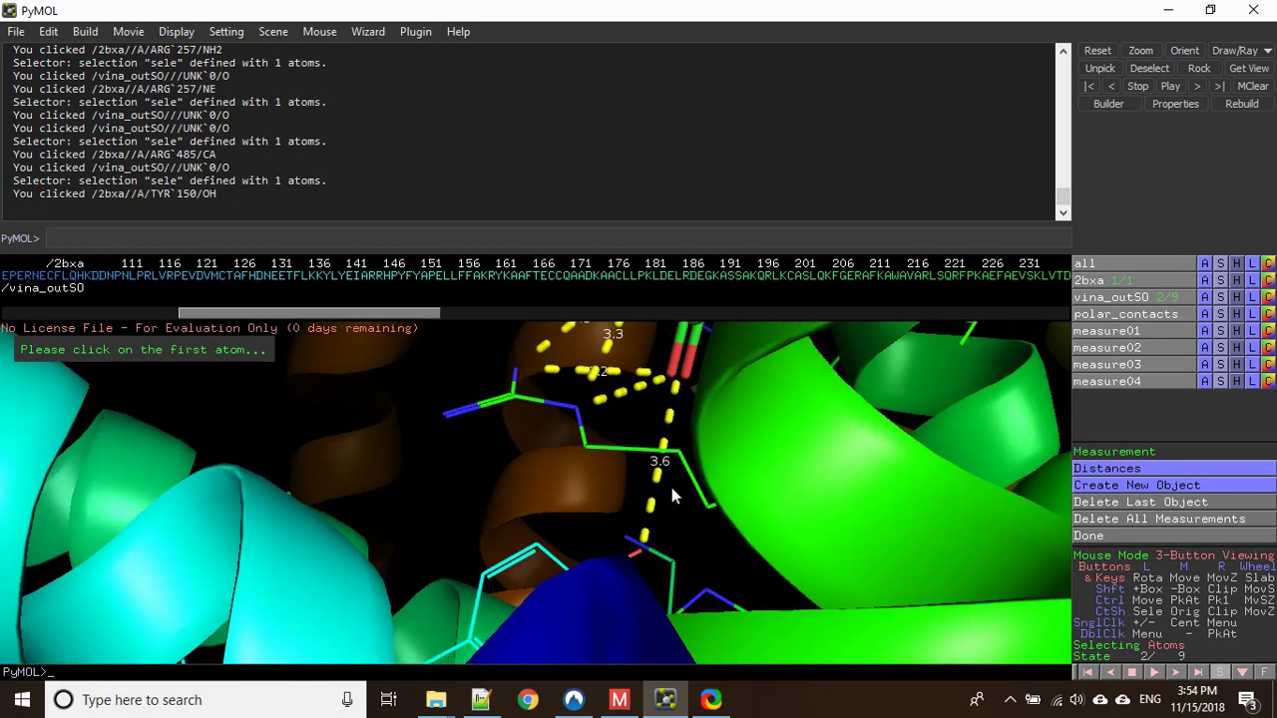
Step: Measure the distance from Arg257 NE to the ligand's carbonyl oxygen and finish the measurement session
drag(629, 461, 565, 518)
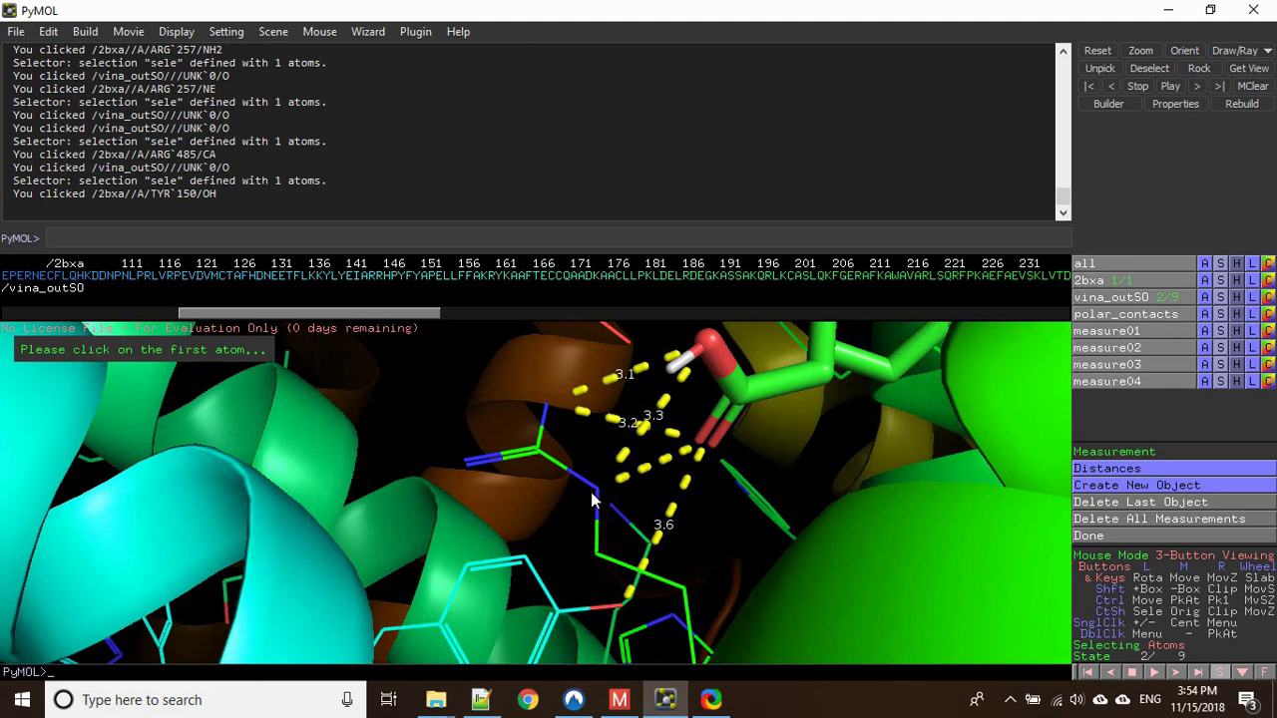
click(595, 488)
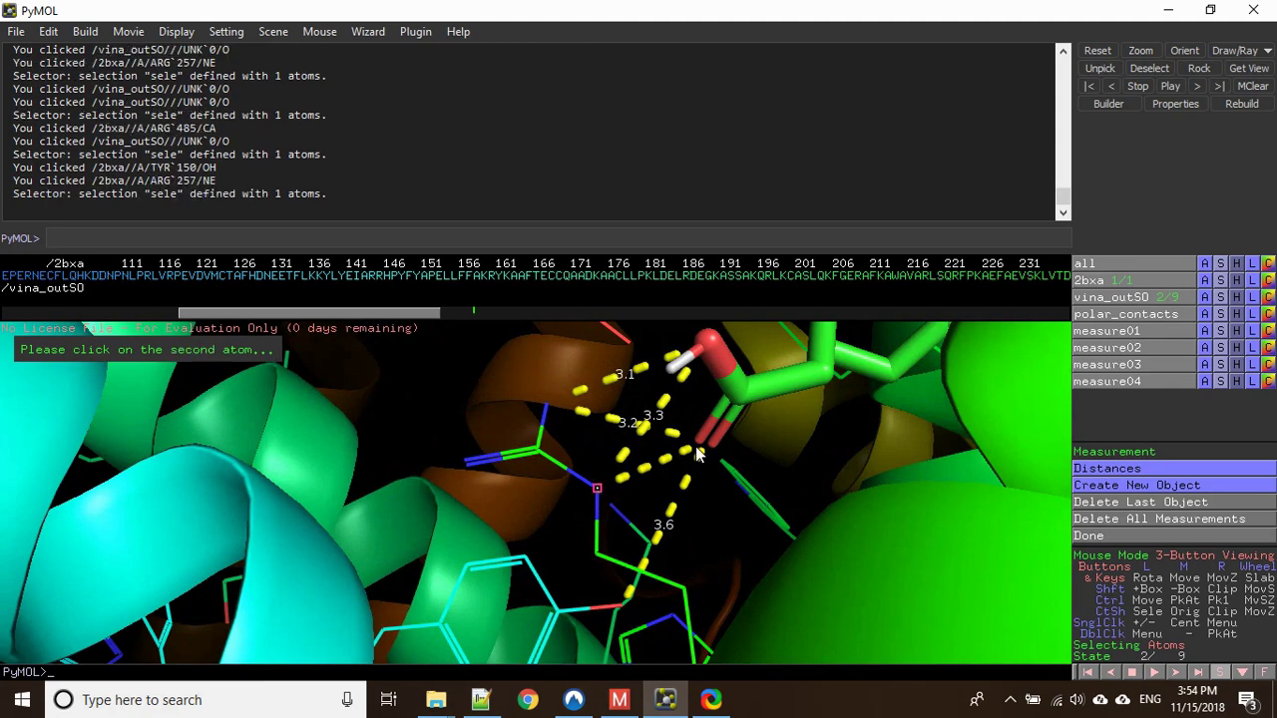
click(697, 452)
drag(697, 453, 709, 496)
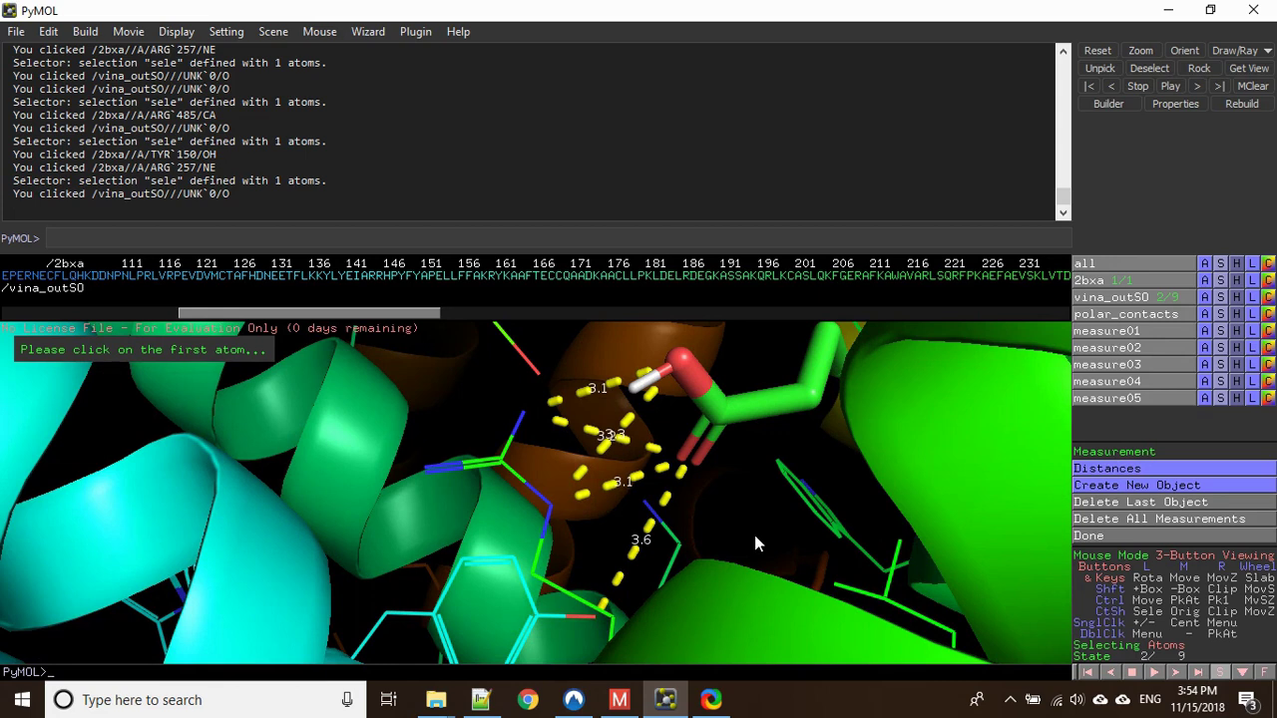
click(1199, 538)
Step: Show the 2bxa protein as a surface
drag(807, 515, 893, 579)
drag(739, 551, 826, 521)
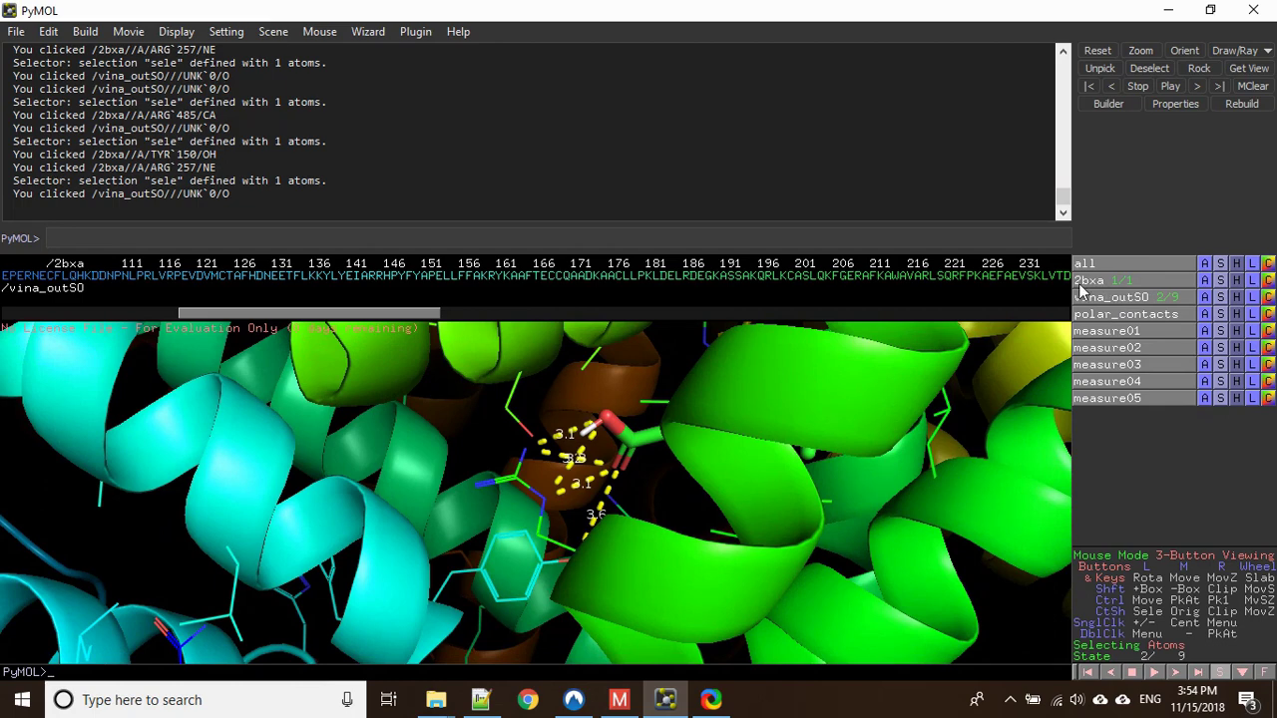
click(1225, 284)
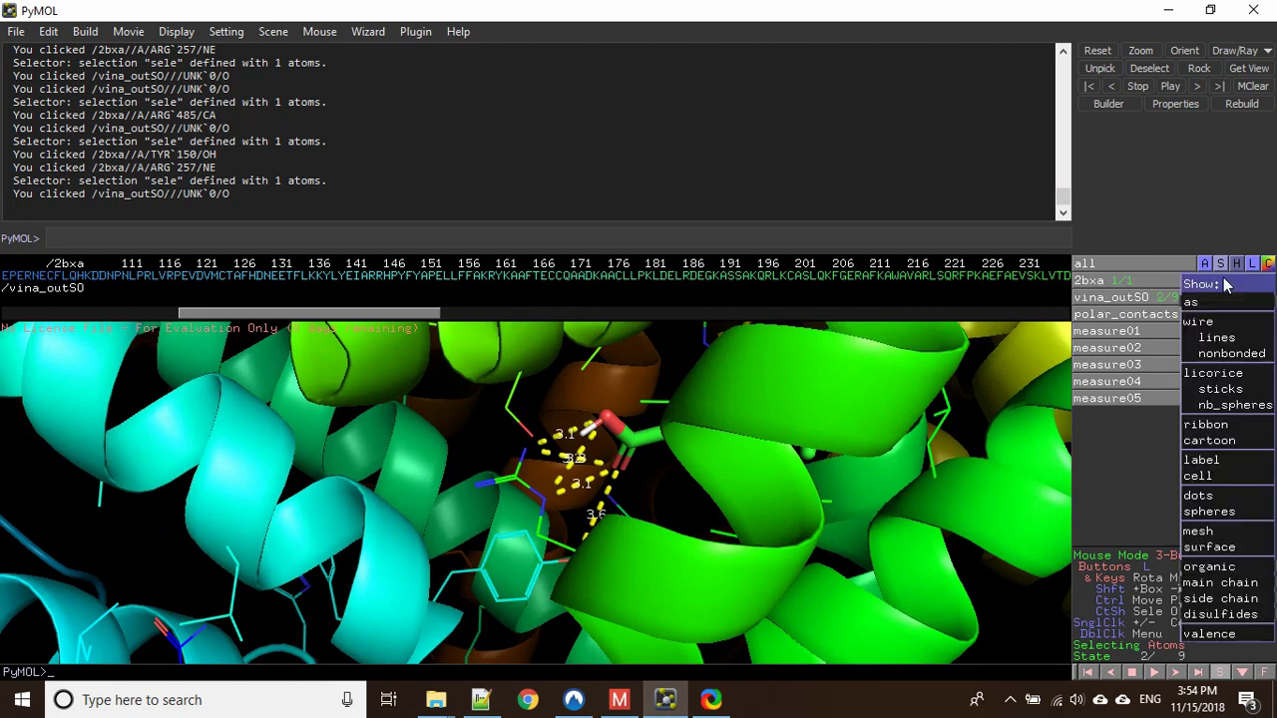
click(1243, 548)
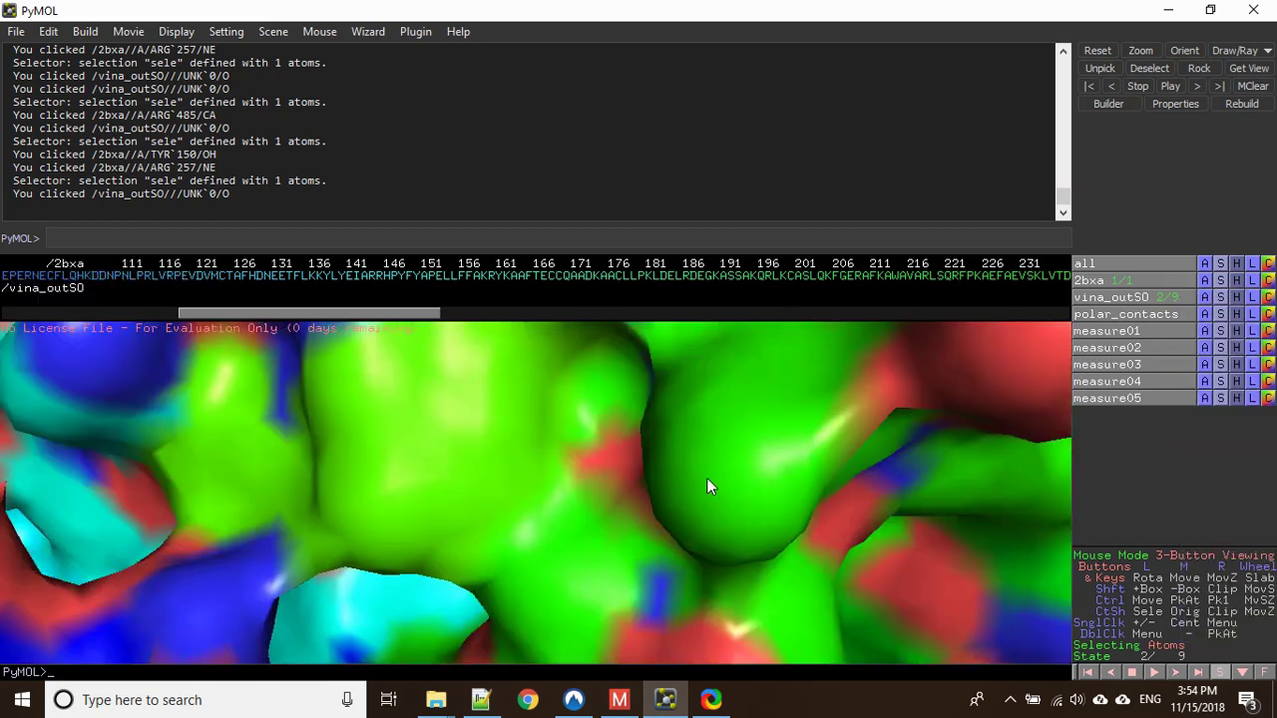
Step: Examine the 2bxa surface from all sides and locate the opening of the pocket that holds the ligand
drag(638, 553, 621, 531)
right_drag(621, 534, 493, 576)
drag(493, 569, 526, 523)
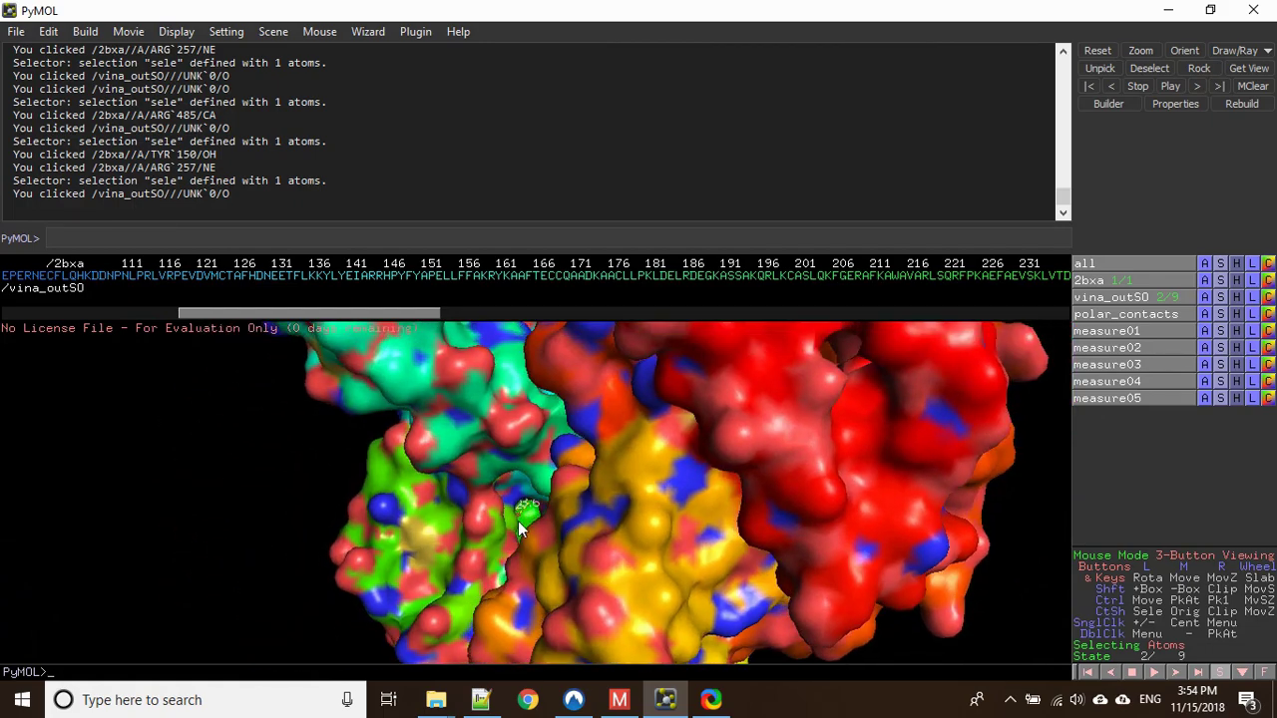
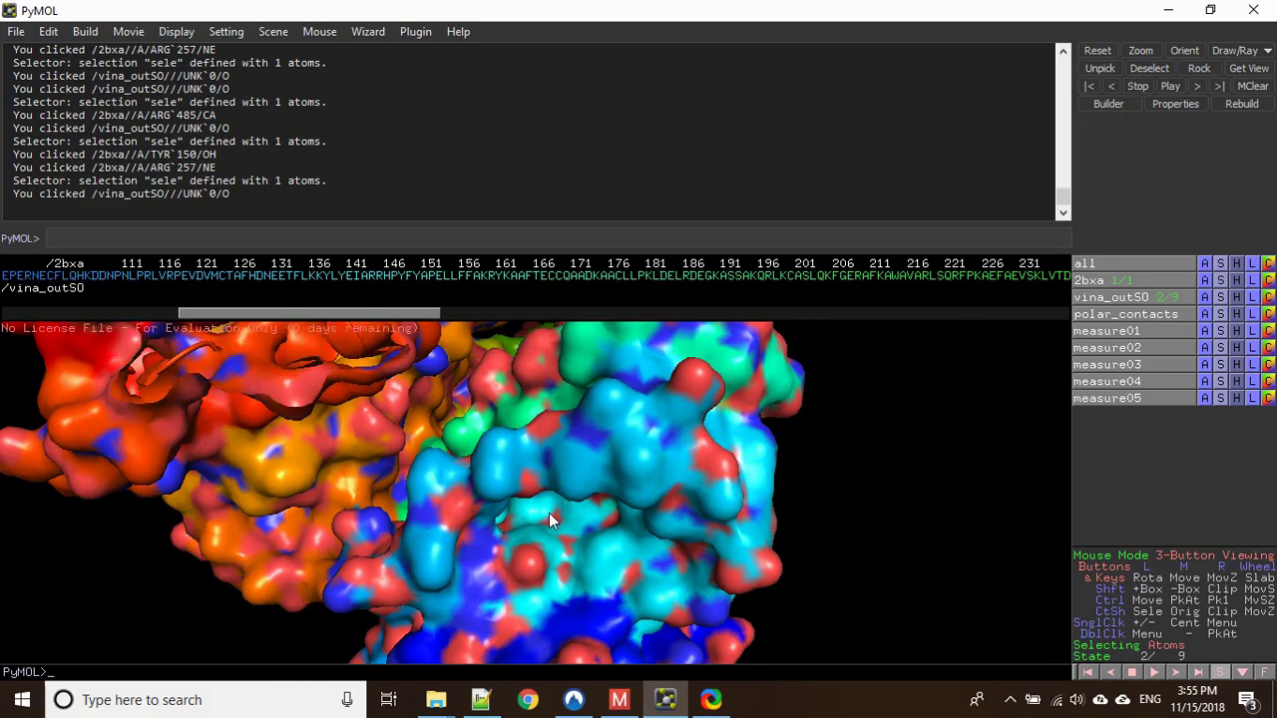
scroll(548, 513, down, 5)
drag(542, 518, 552, 455)
scroll(515, 526, up, 5)
drag(480, 556, 569, 594)
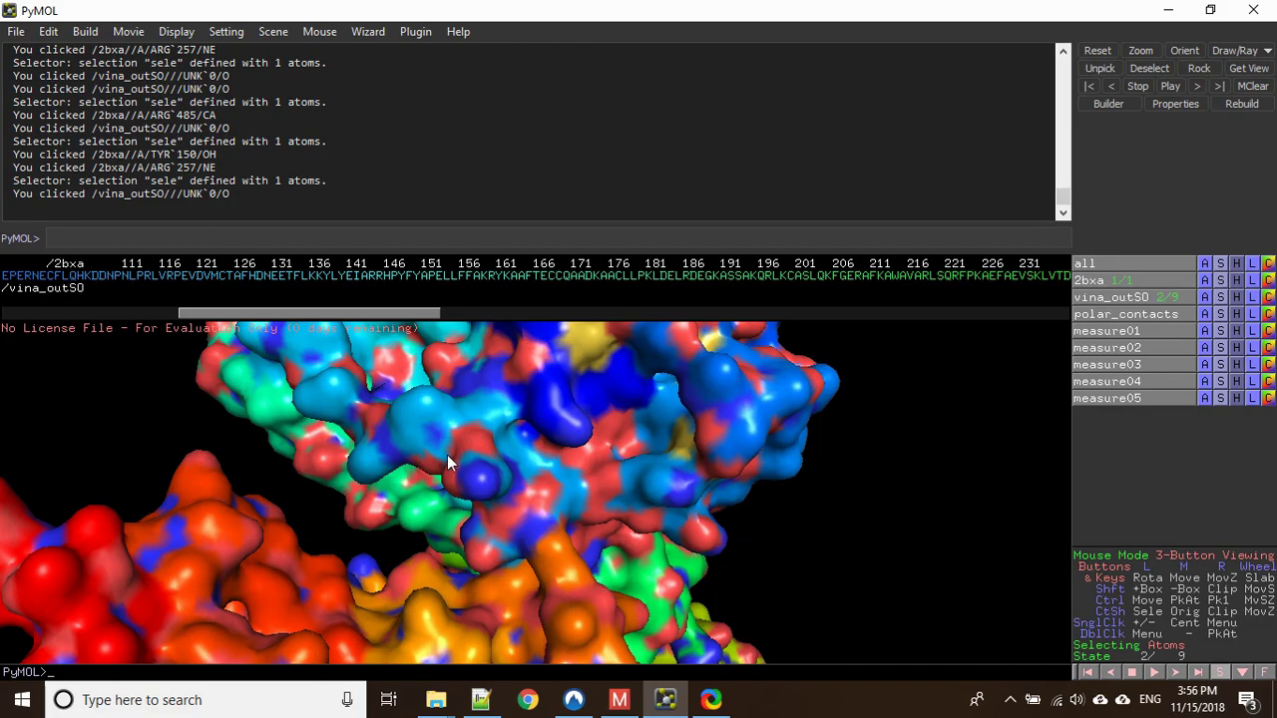
drag(447, 455, 519, 509)
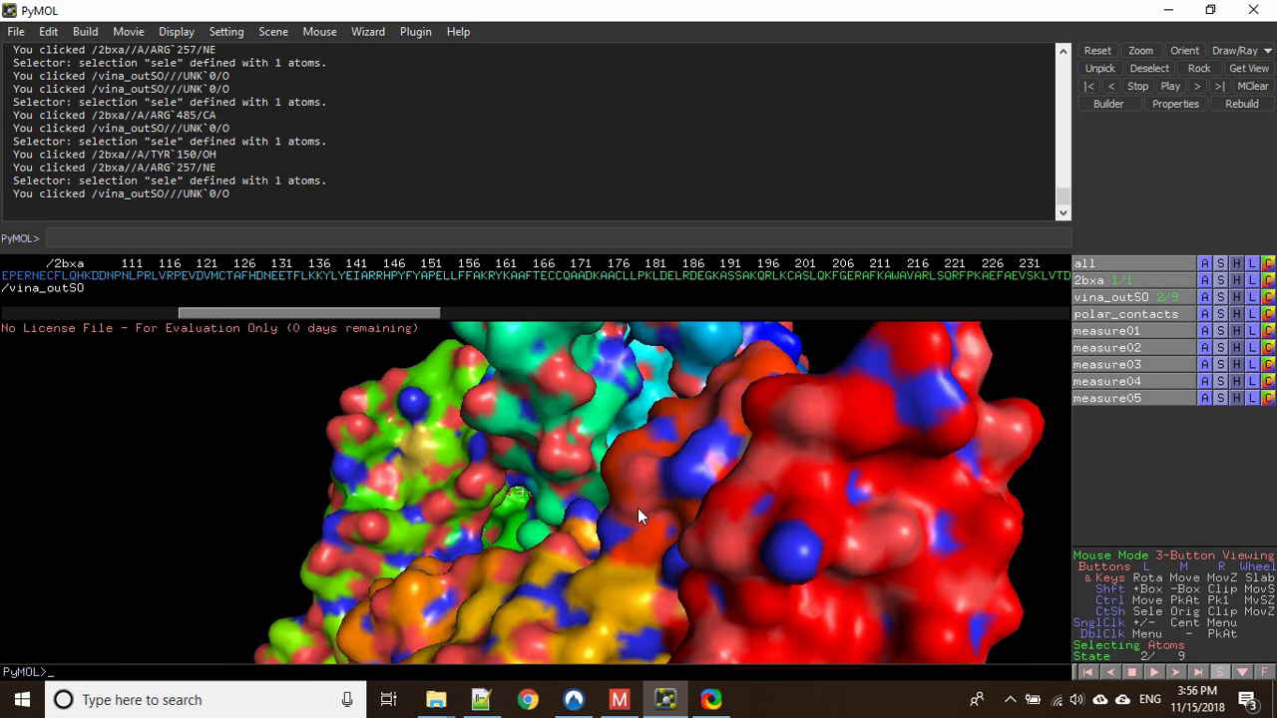
Step: Select 2bxa residues 391 through the end of the sequence and remove their atoms
drag(268, 314, 949, 319)
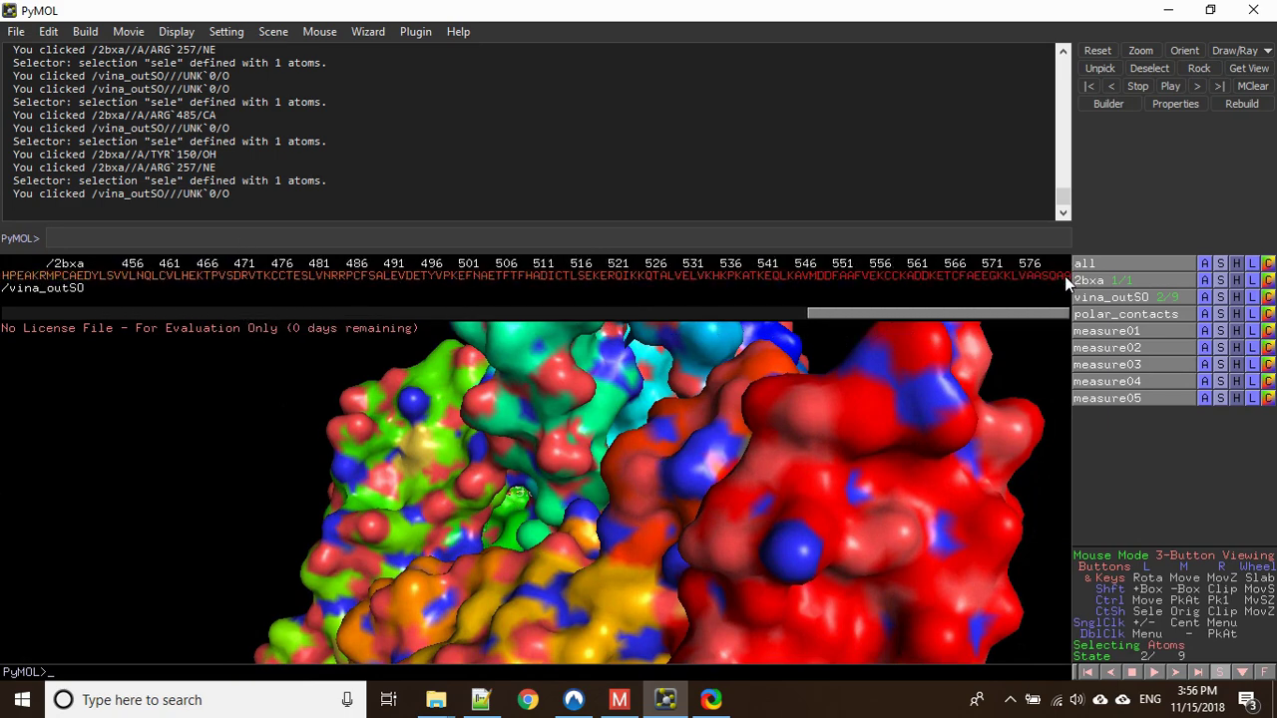
drag(1065, 281, 4, 281)
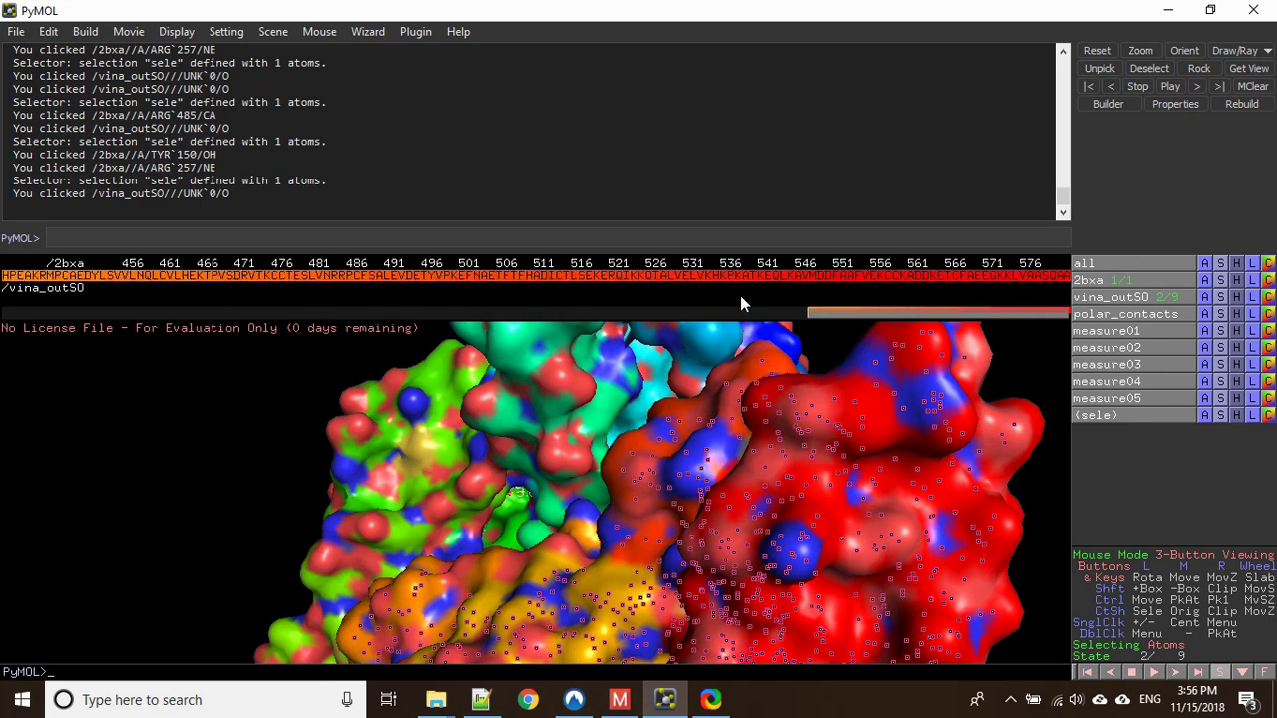
drag(846, 313, 638, 313)
drag(497, 275, 858, 281)
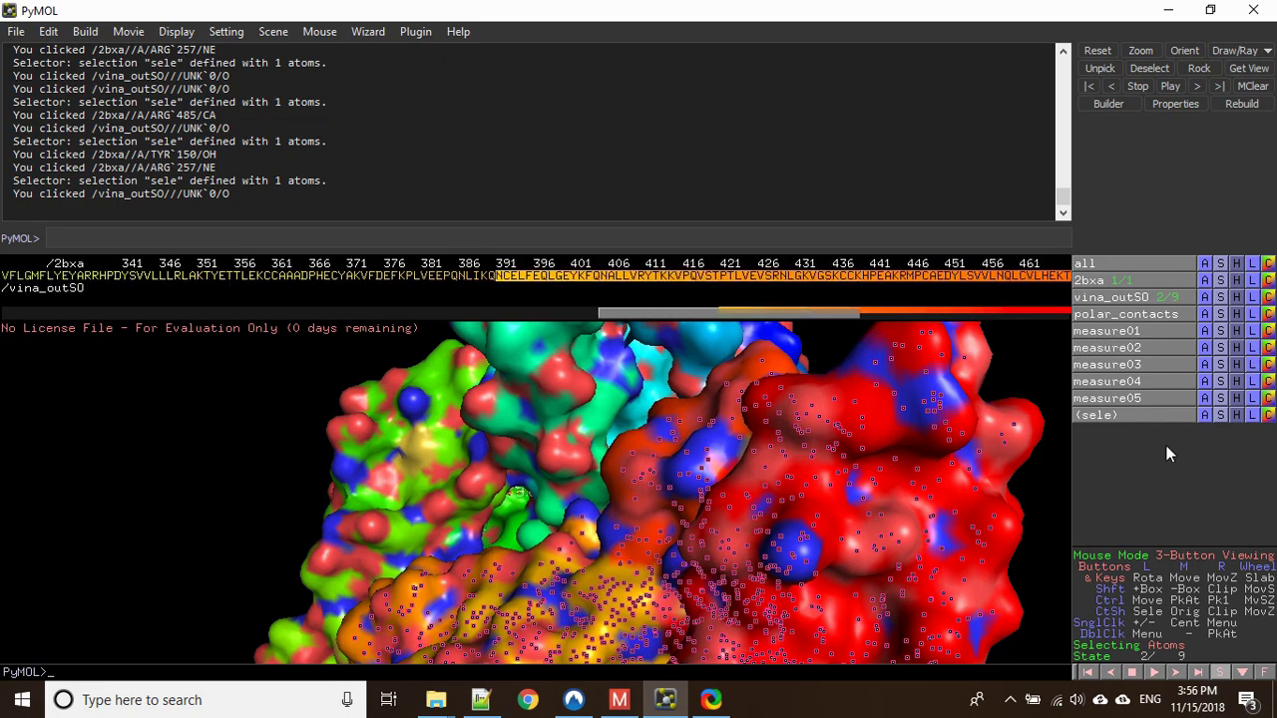
click(1207, 414)
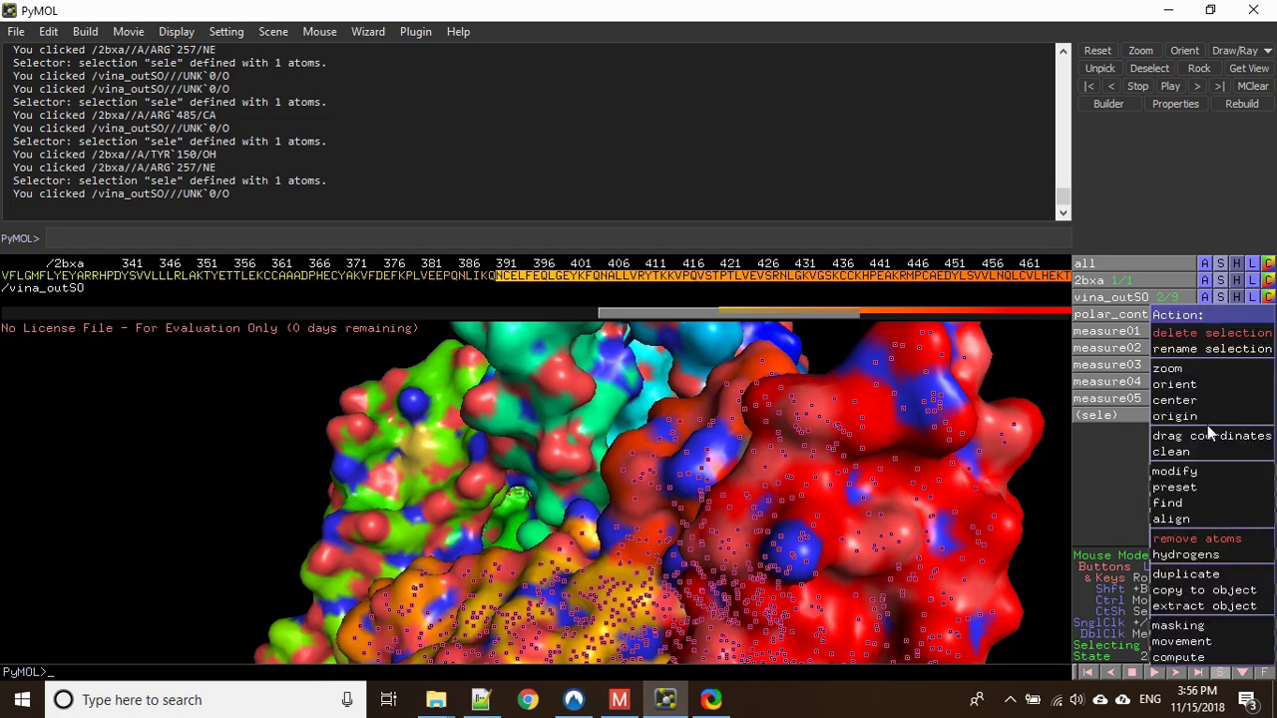
click(1104, 455)
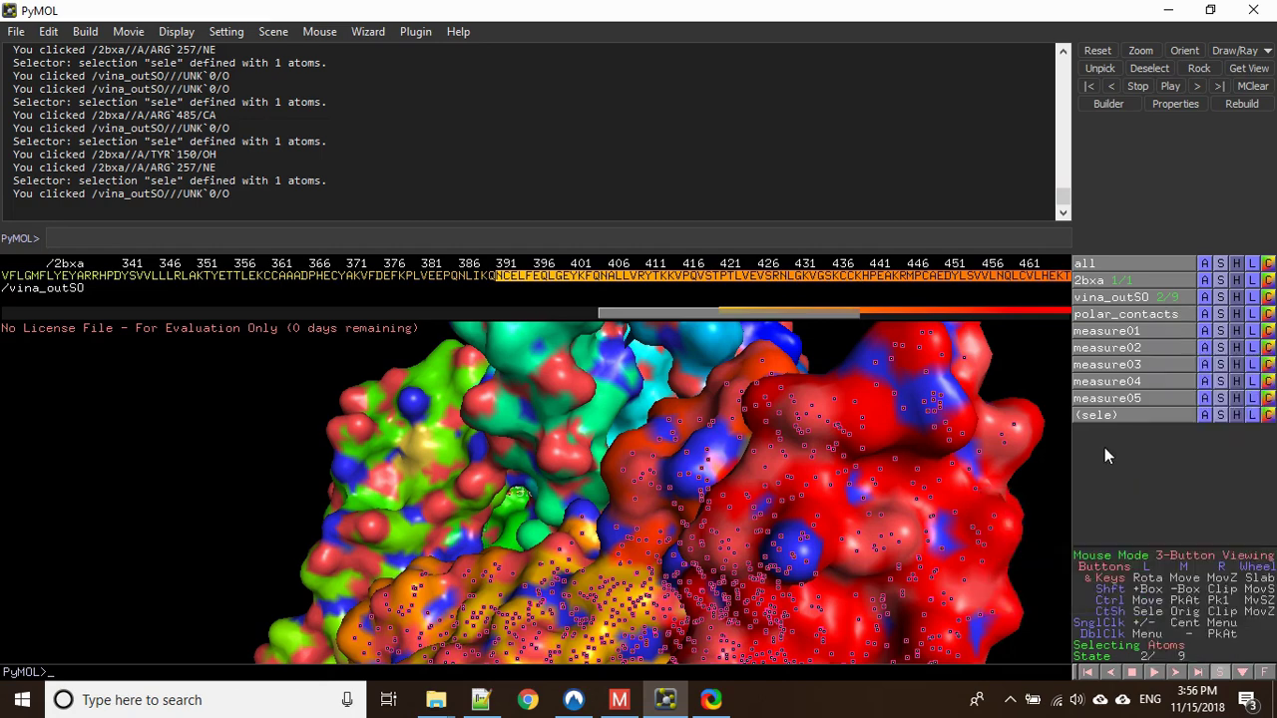
click(1204, 416)
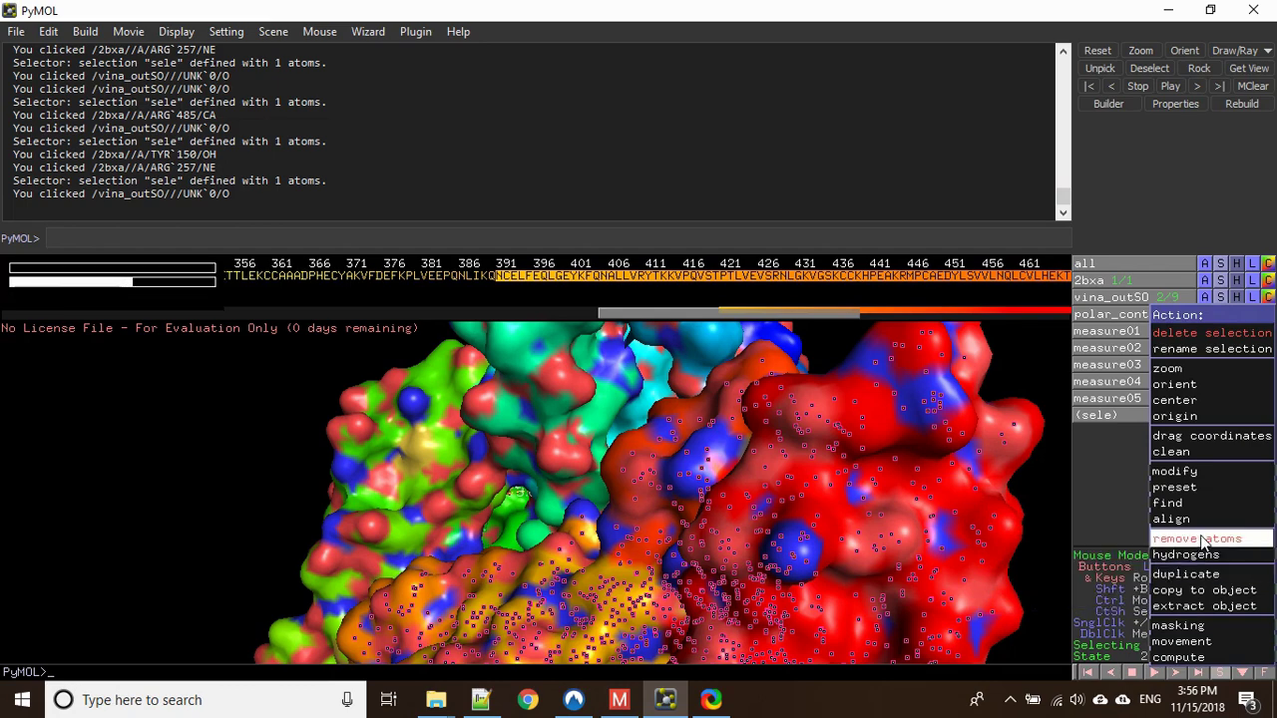
click(1204, 539)
Step: Select 2bxa residues 338 to 389 in the sequence and remove their atoms
drag(697, 590, 618, 516)
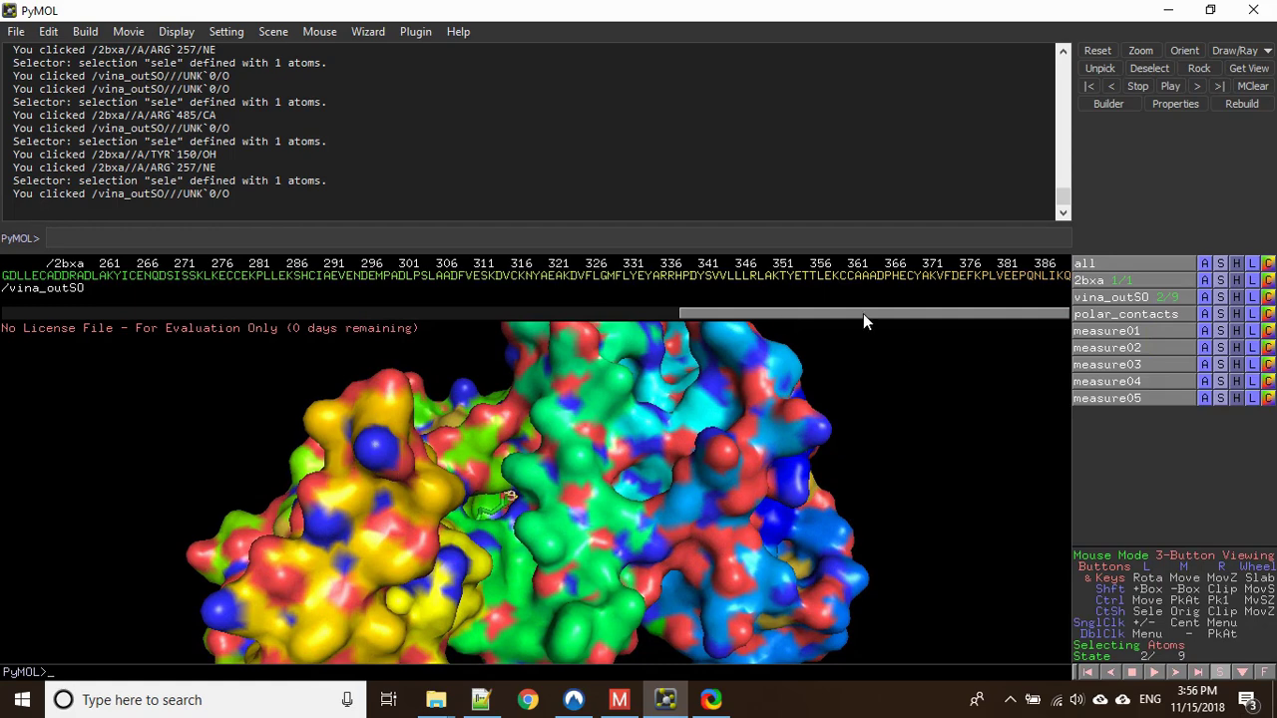
drag(863, 313, 898, 306)
drag(759, 273, 1066, 288)
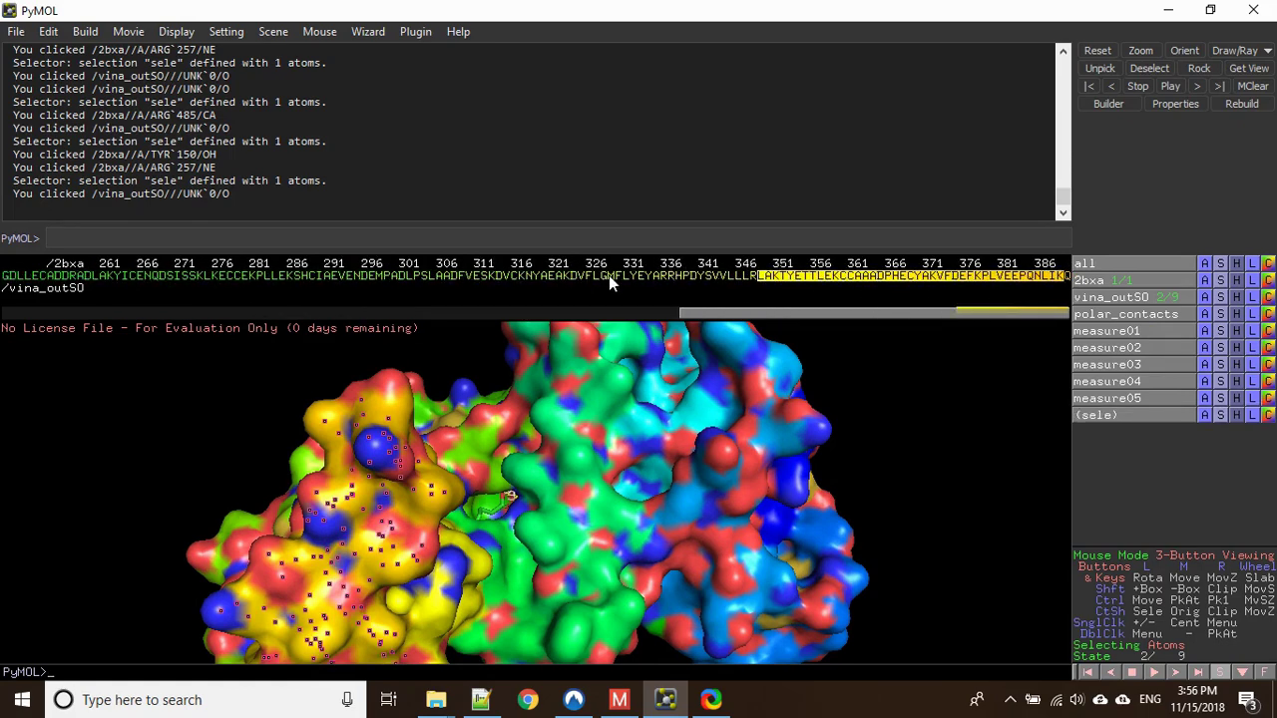
drag(700, 274, 763, 278)
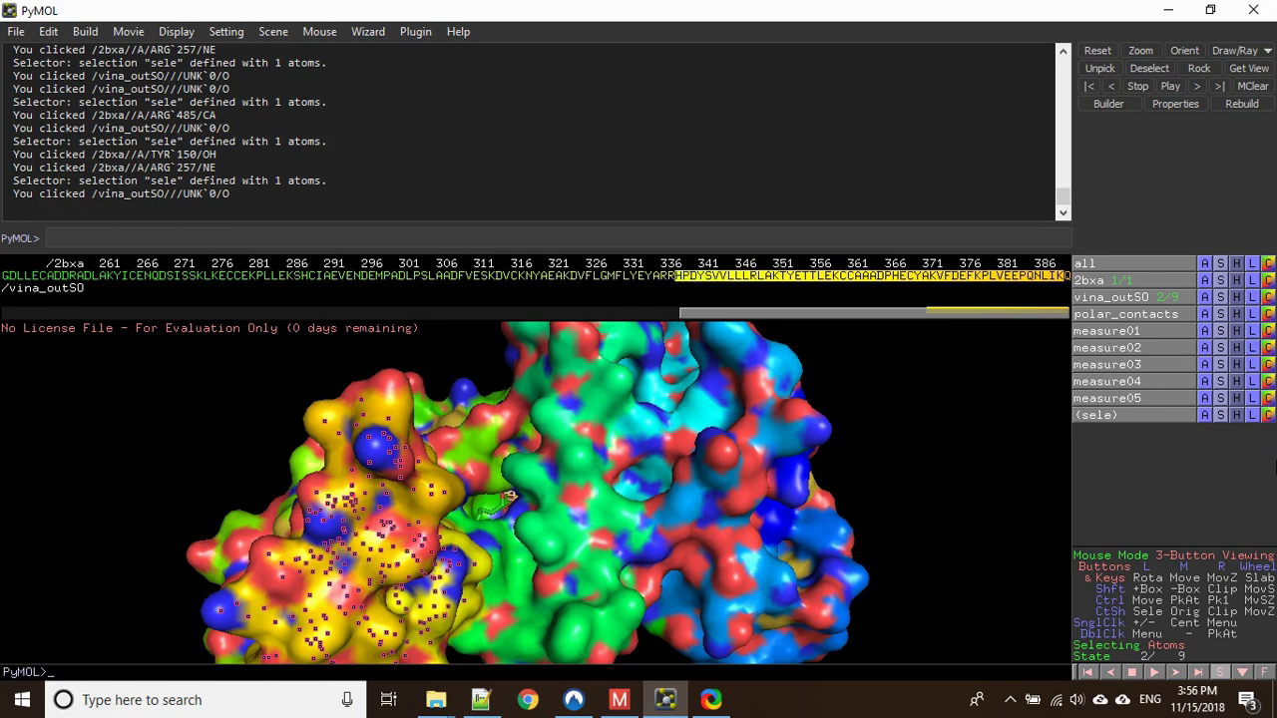
click(1204, 414)
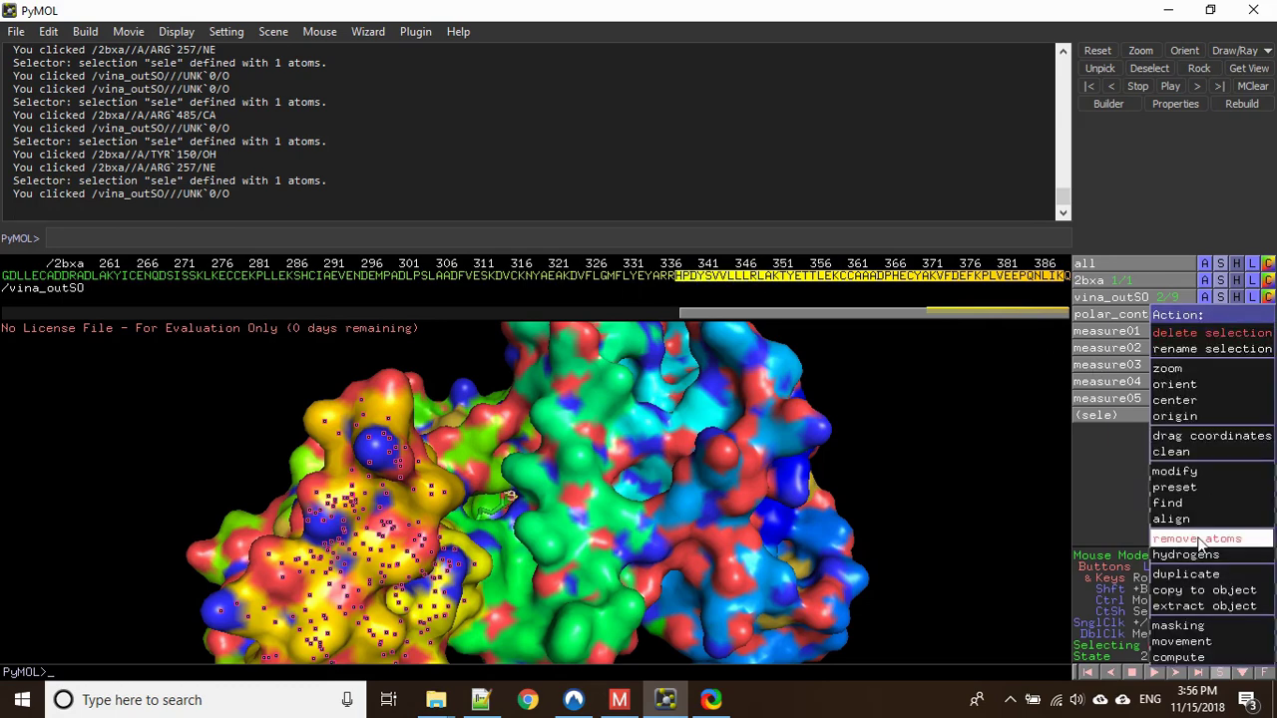
click(1197, 538)
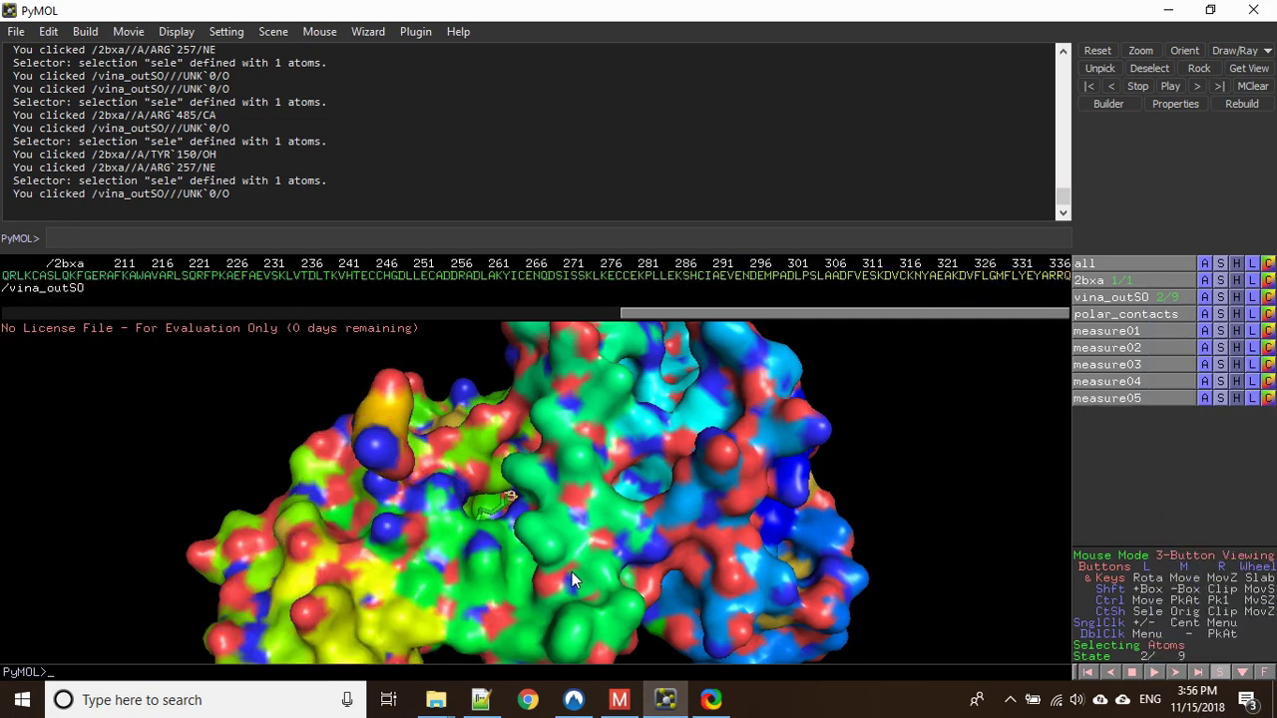
Step: Select the 2bxa residues from Val315 to the remaining end of the sequence and remove their atoms
drag(503, 560, 490, 594)
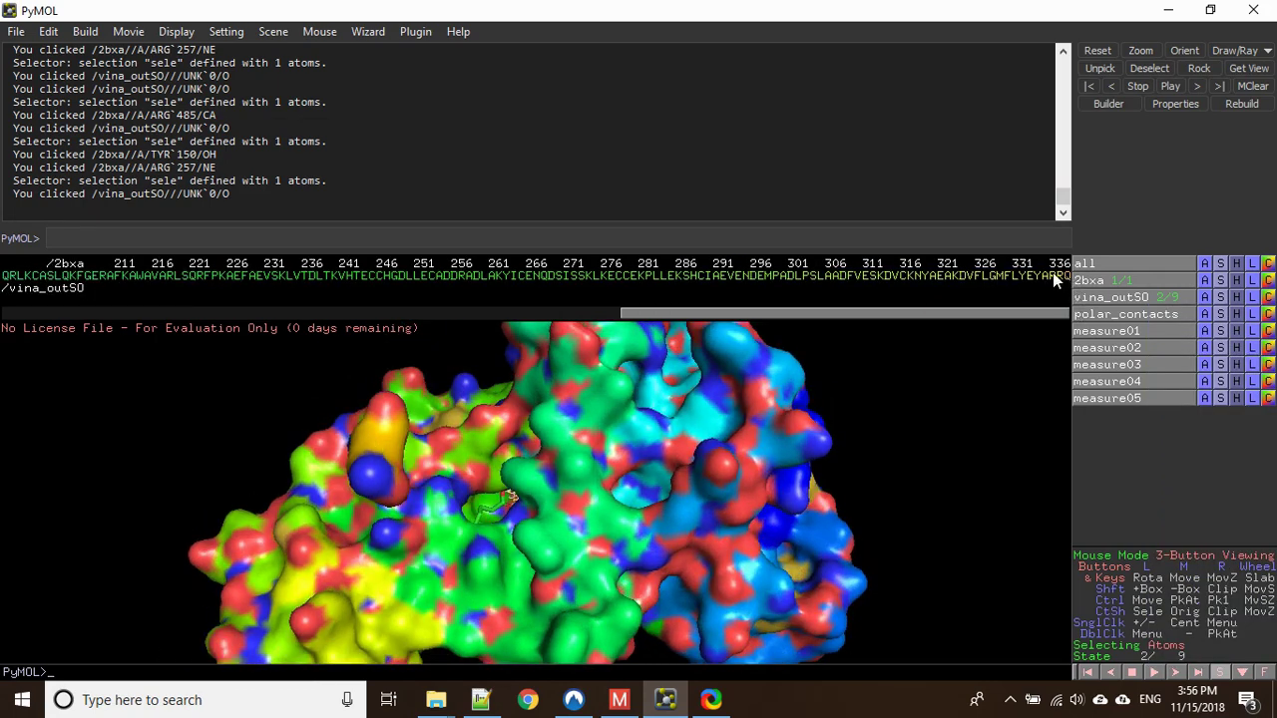
drag(1062, 276, 894, 272)
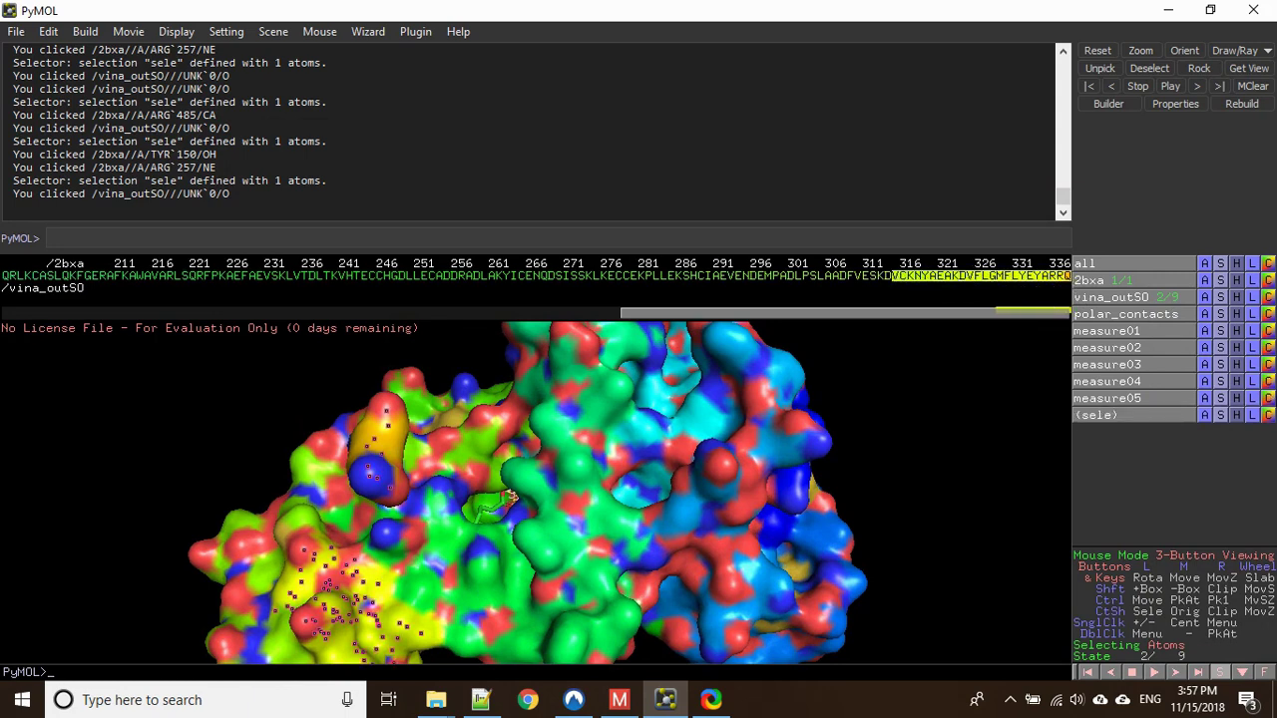
click(1205, 415)
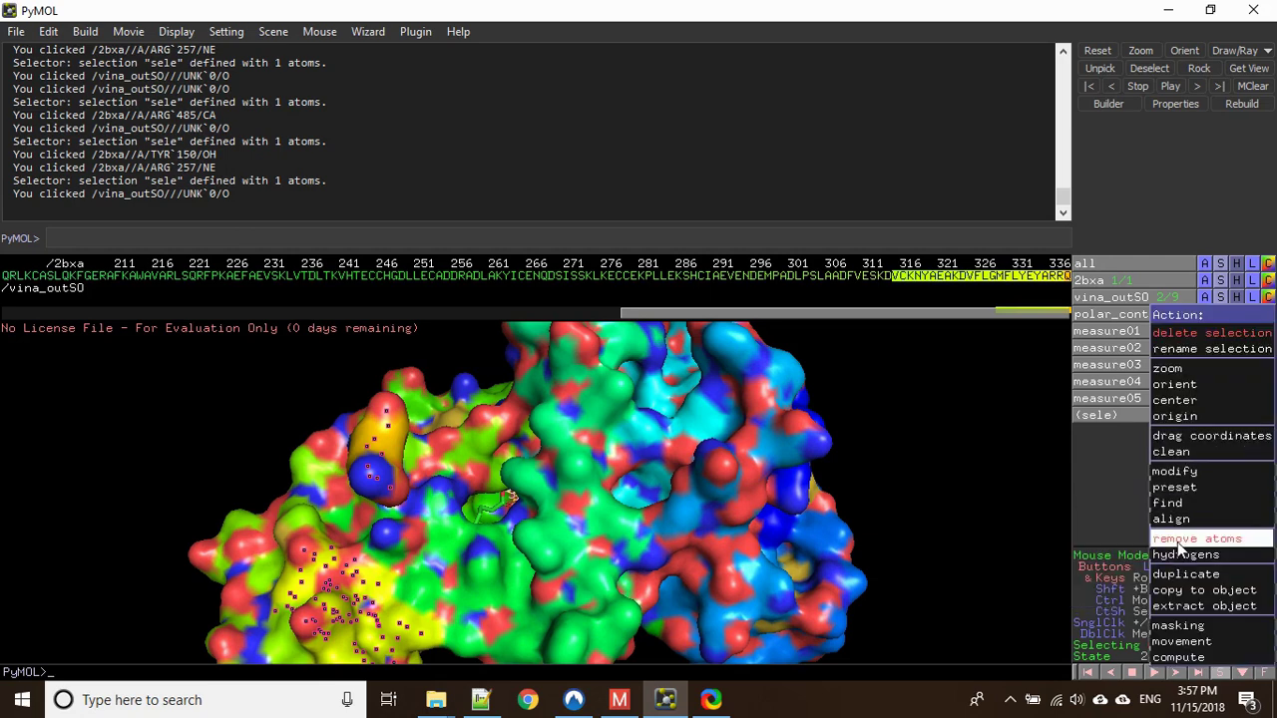
click(1182, 540)
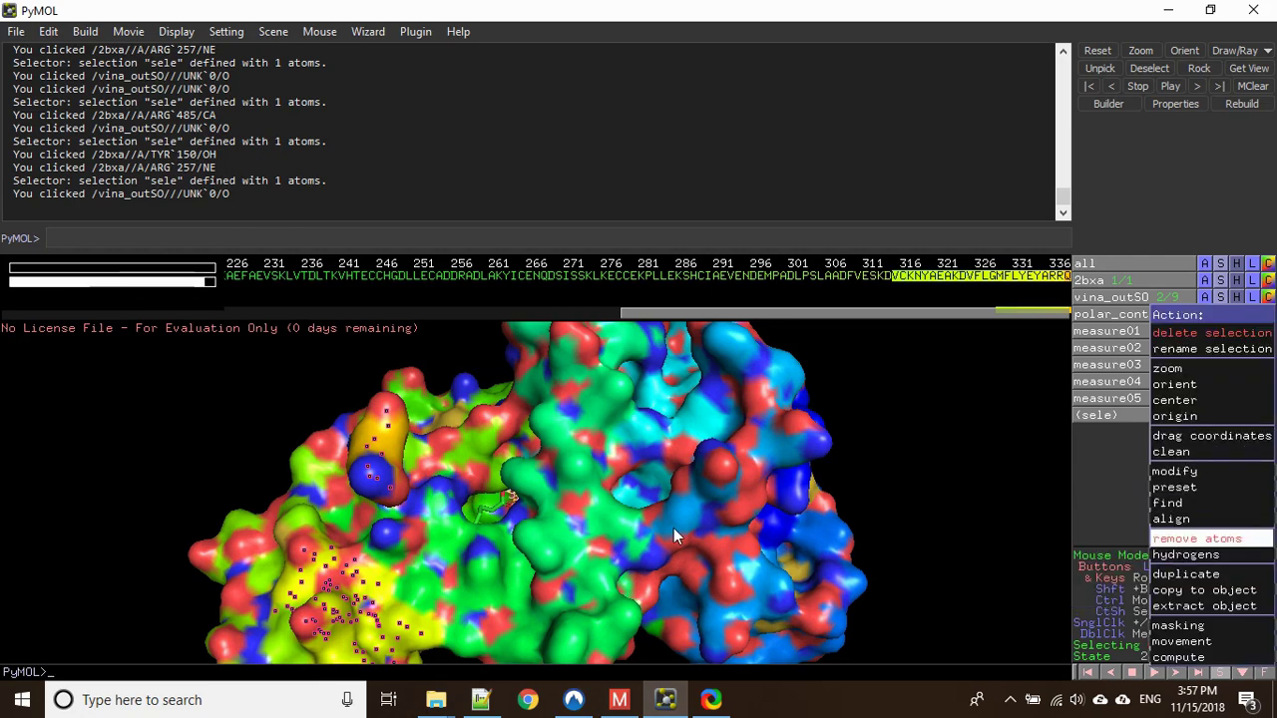
Step: Set the surface mode to Cavities and Pockets (Culled)
drag(674, 527, 552, 501)
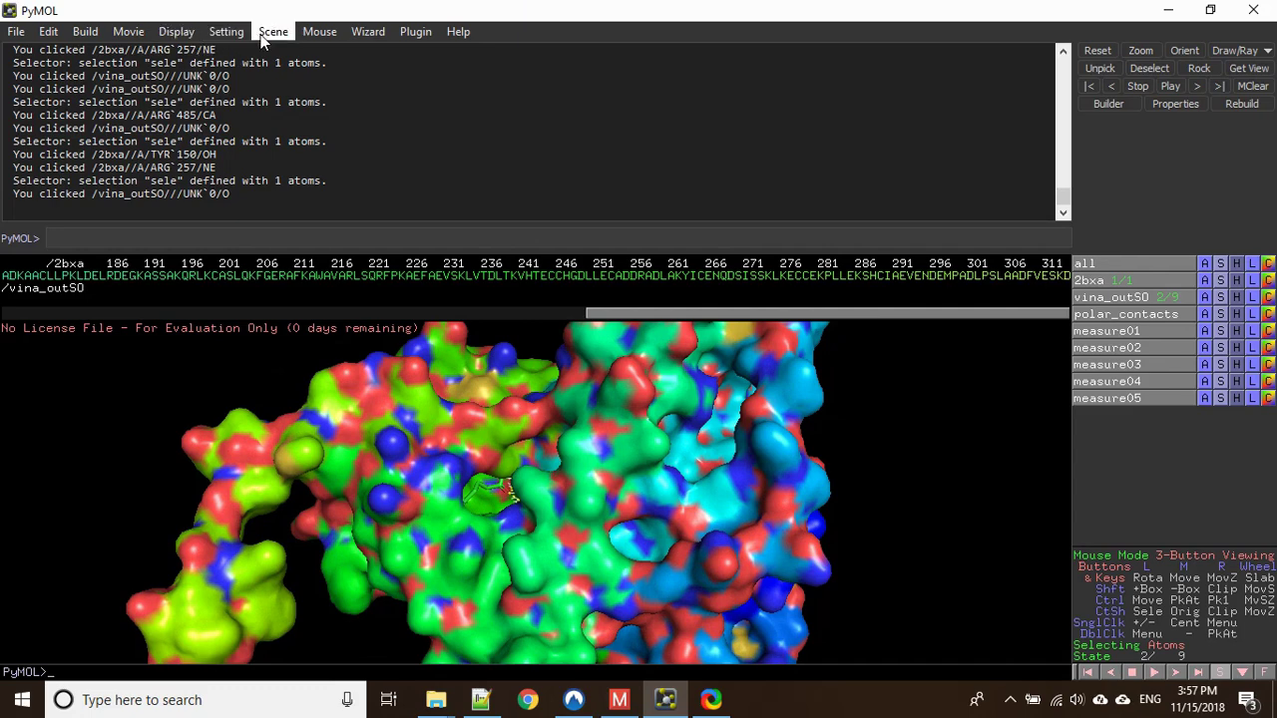
click(178, 35)
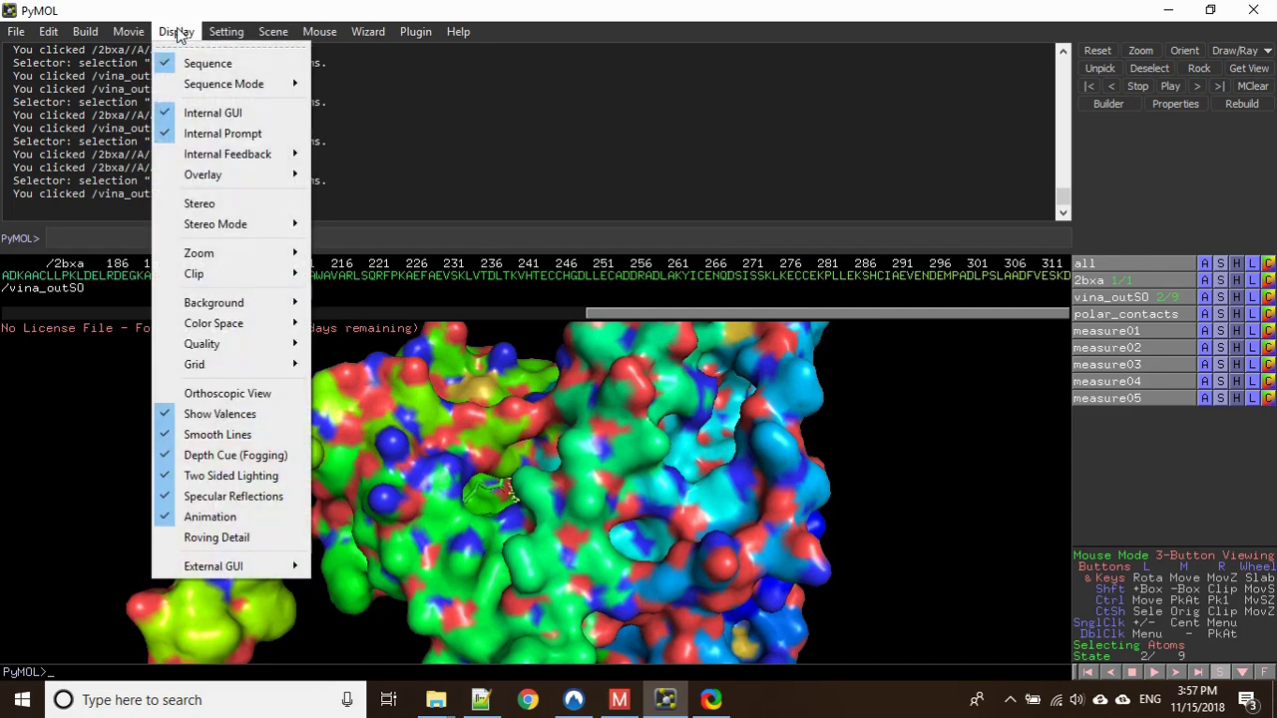
mouse_move(221, 32)
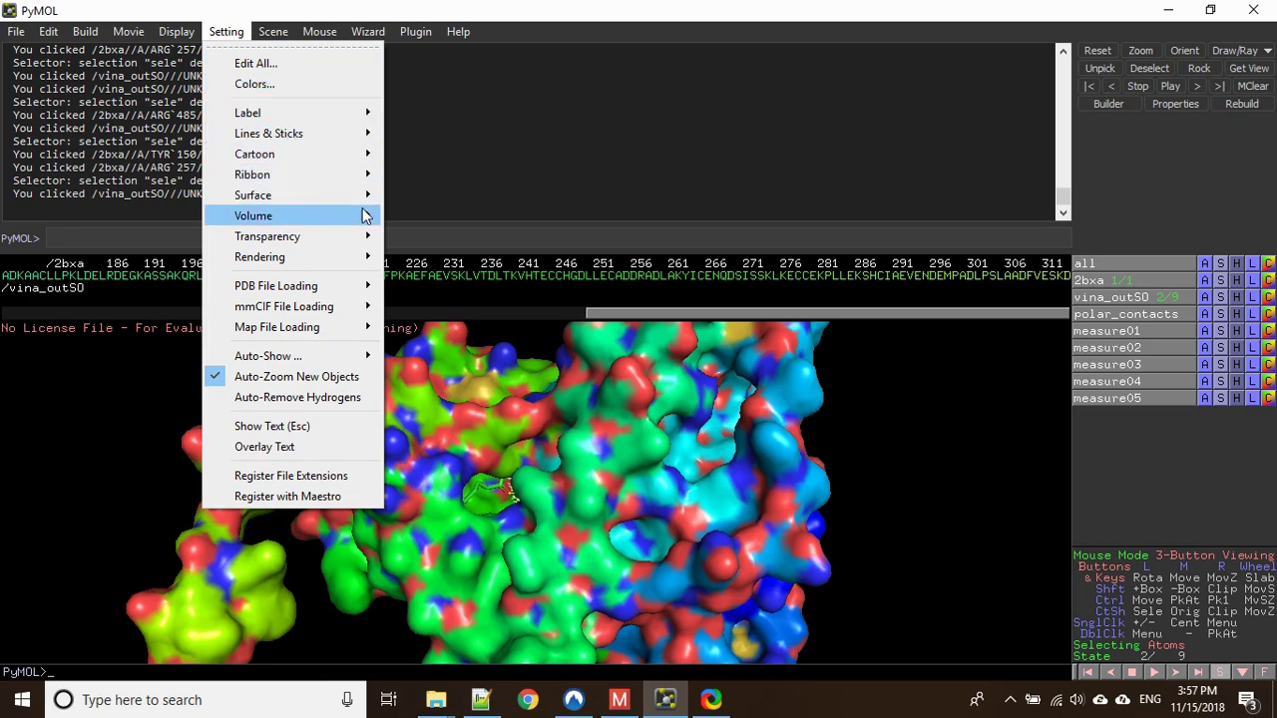
mouse_move(362, 195)
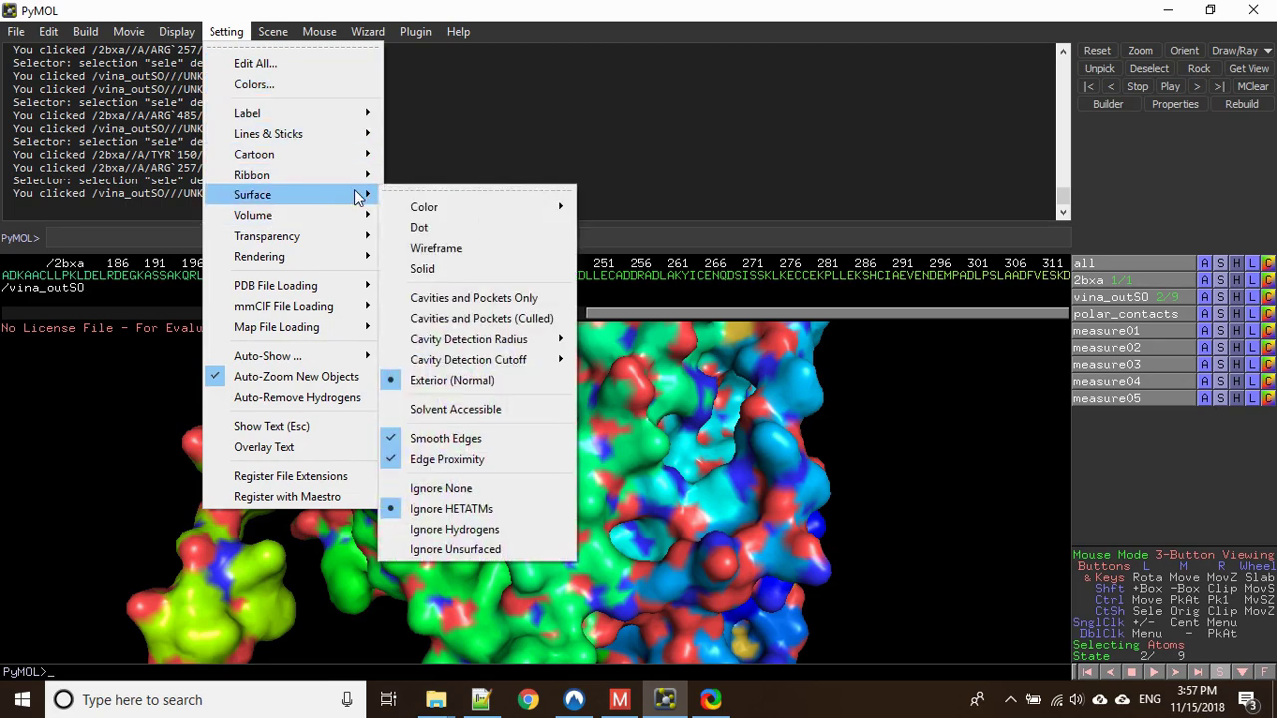
click(531, 320)
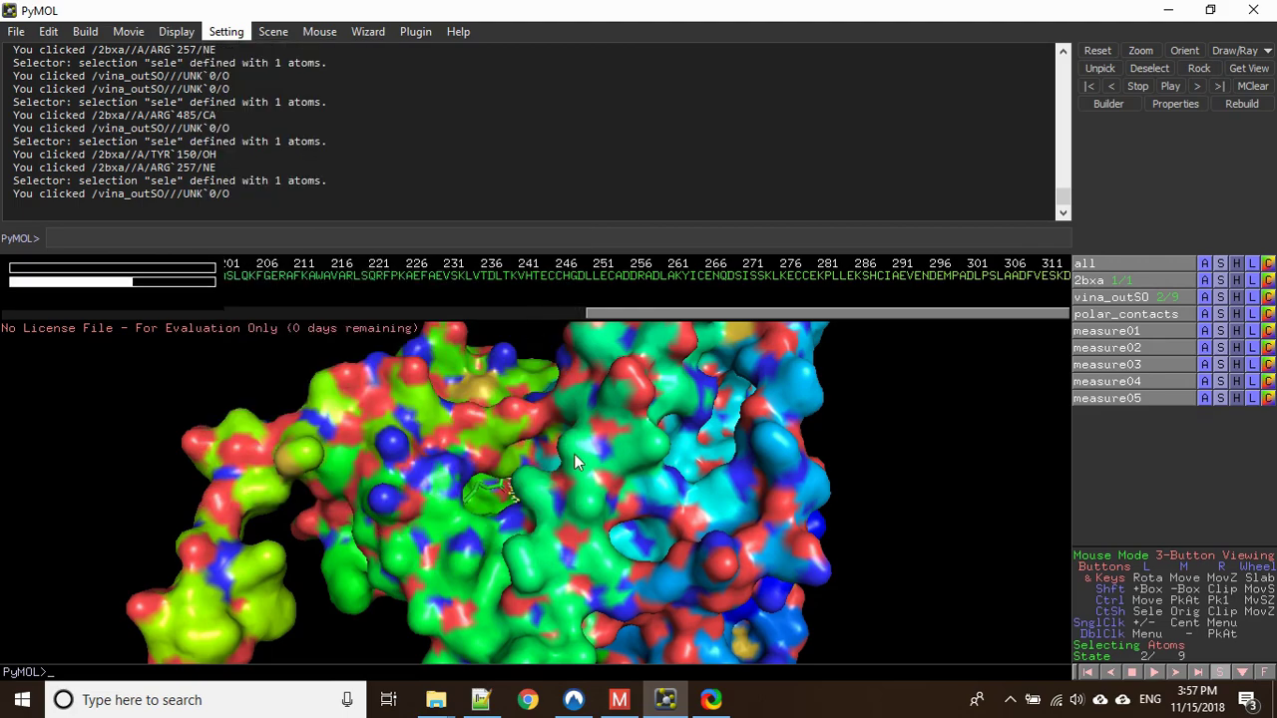
Step: Hide the cartoon representation of 2bxa around the cavity surfaces and bring the ligand's pocket closer
drag(572, 444, 608, 470)
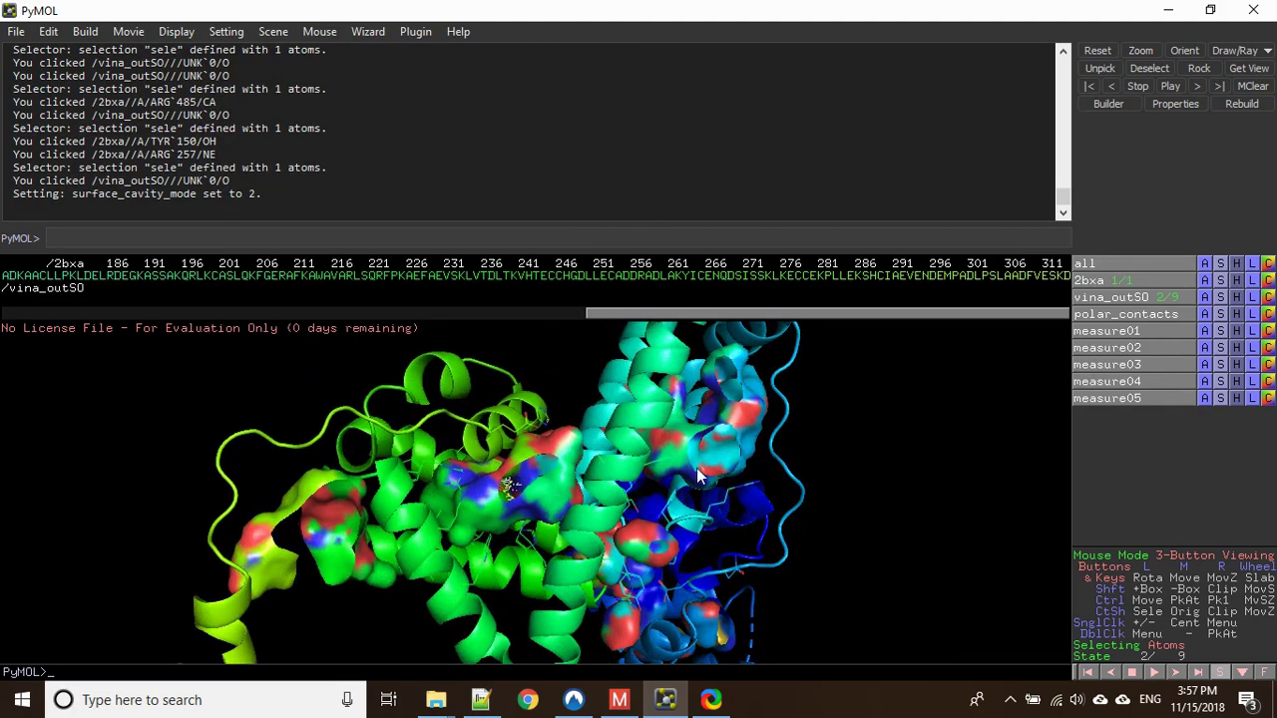
drag(696, 468, 628, 494)
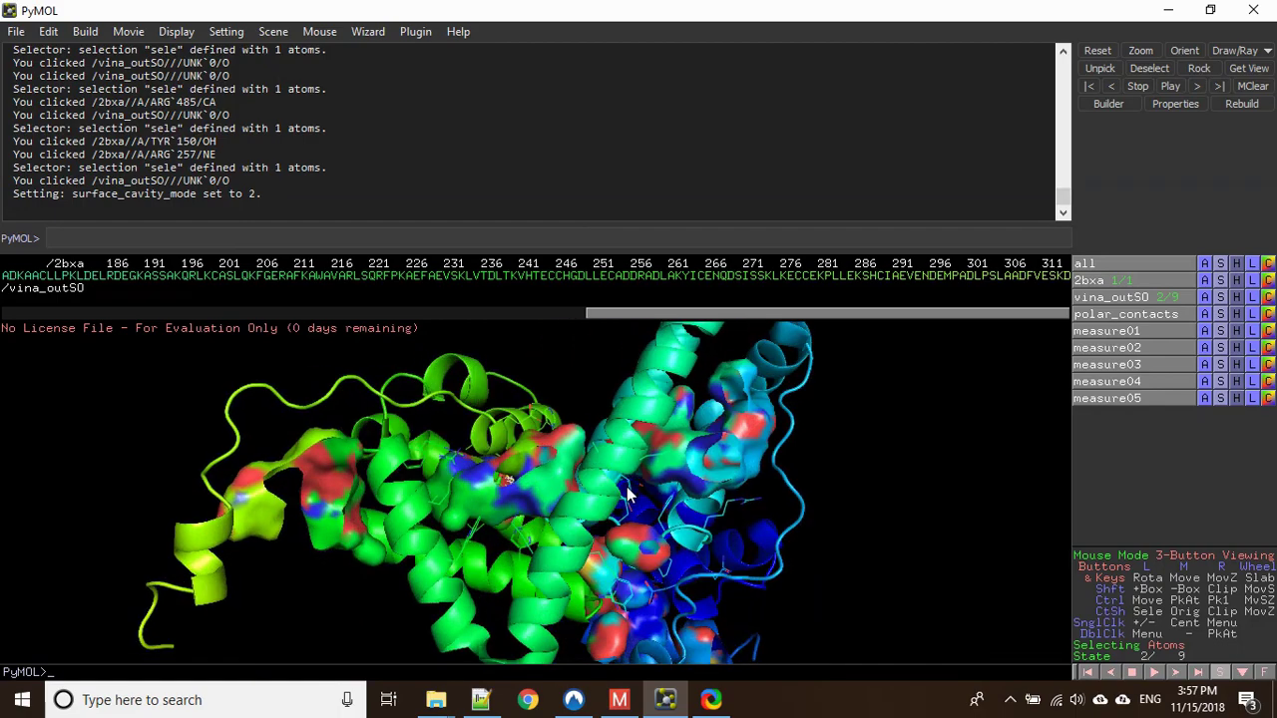
click(1236, 283)
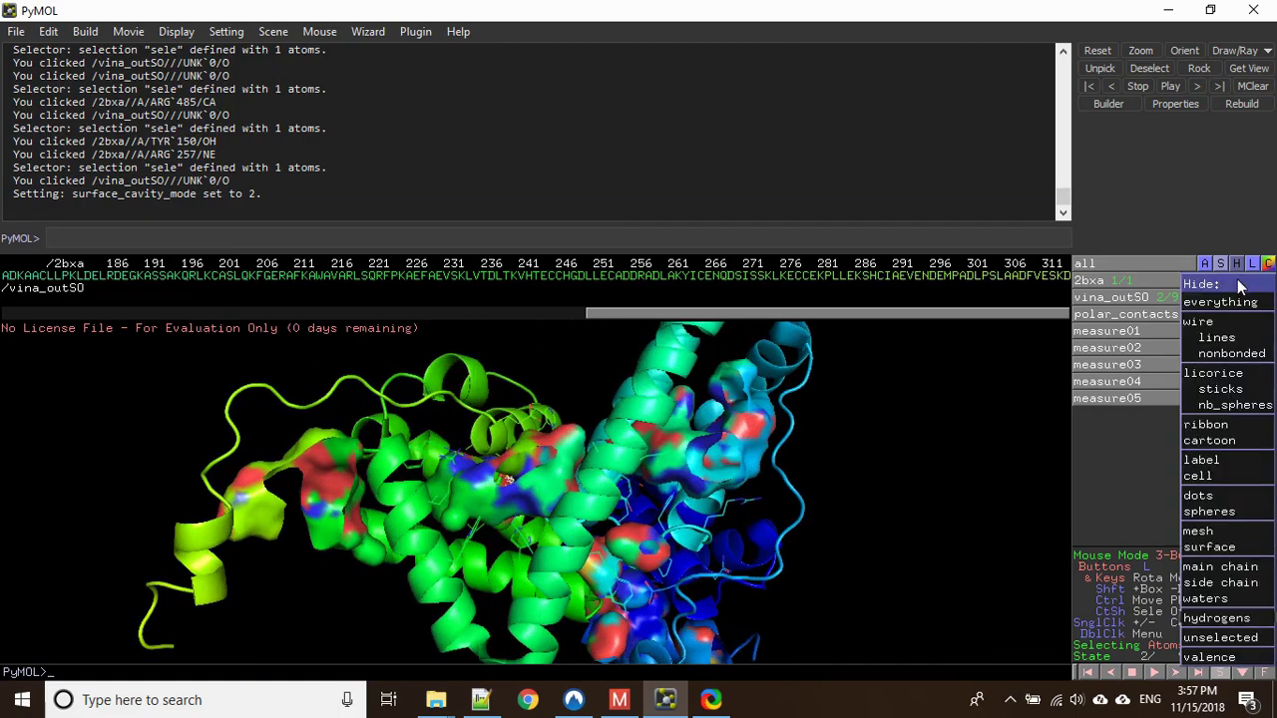
click(1245, 441)
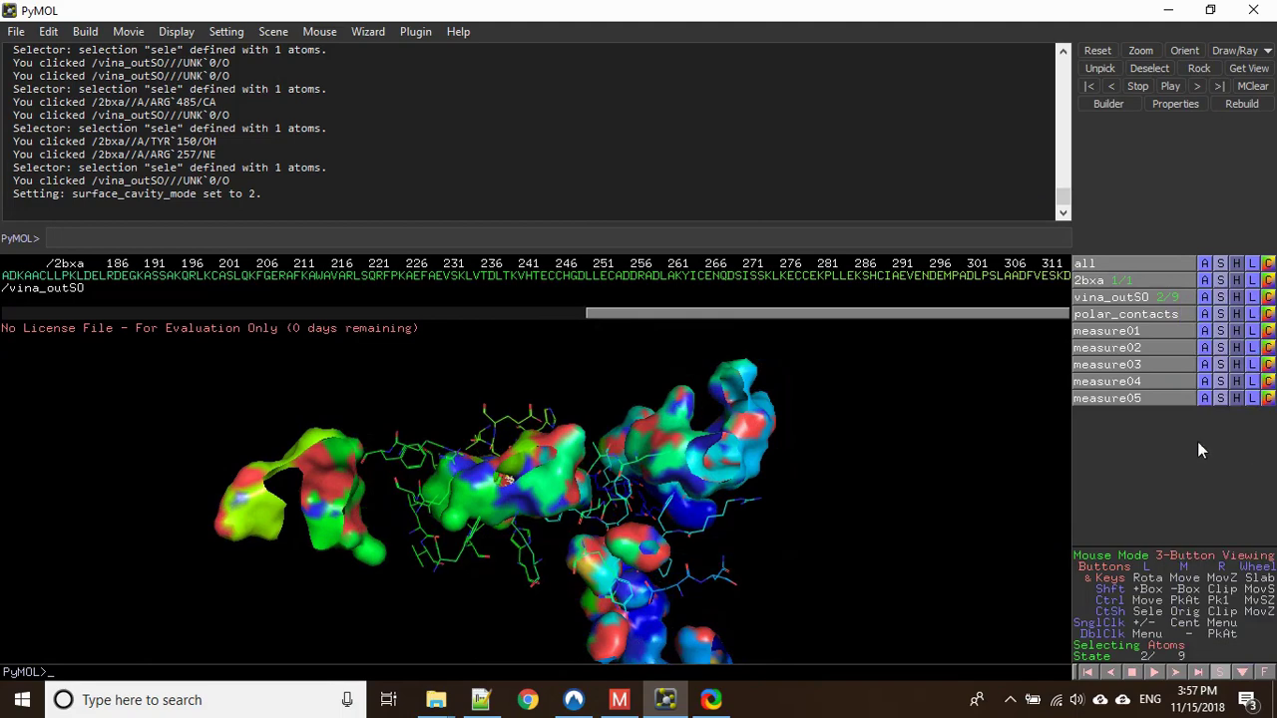
drag(726, 485, 971, 557)
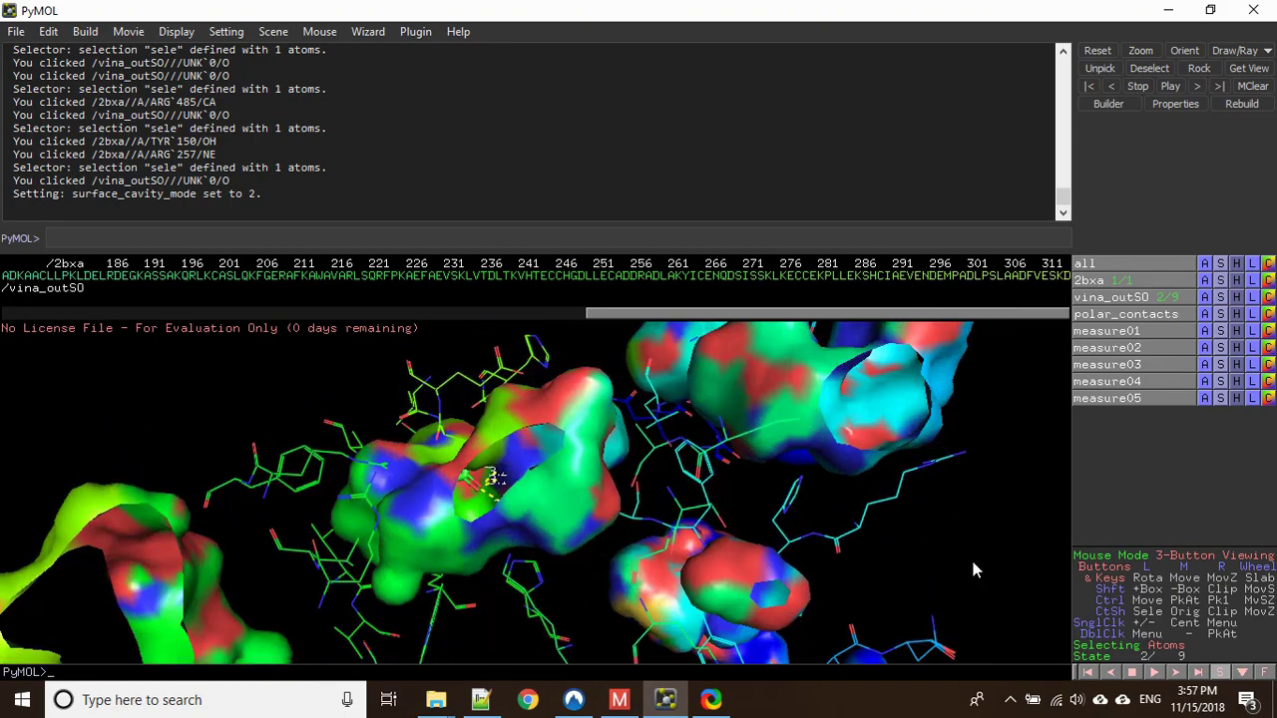
Step: Switch the surface to Cavities and Pockets Only for comparison, and return it to Cavities and Pockets (Culled) around the ligand
click(225, 32)
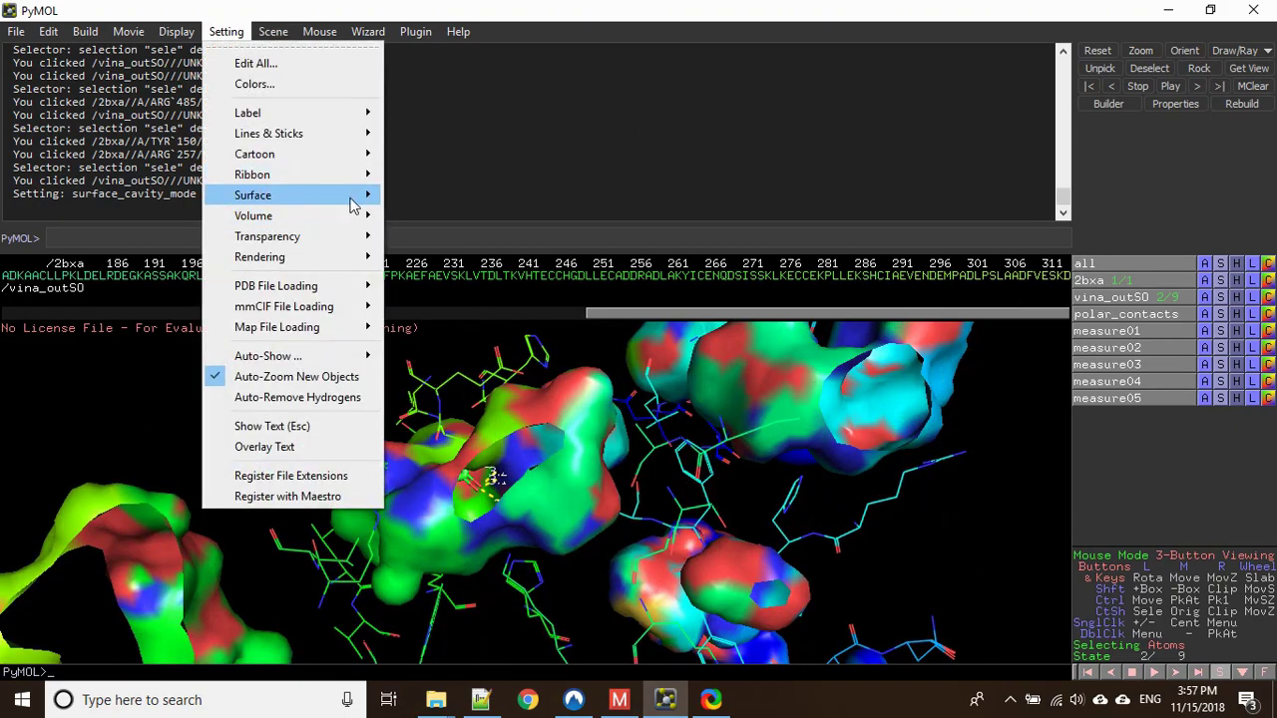
mouse_move(351, 199)
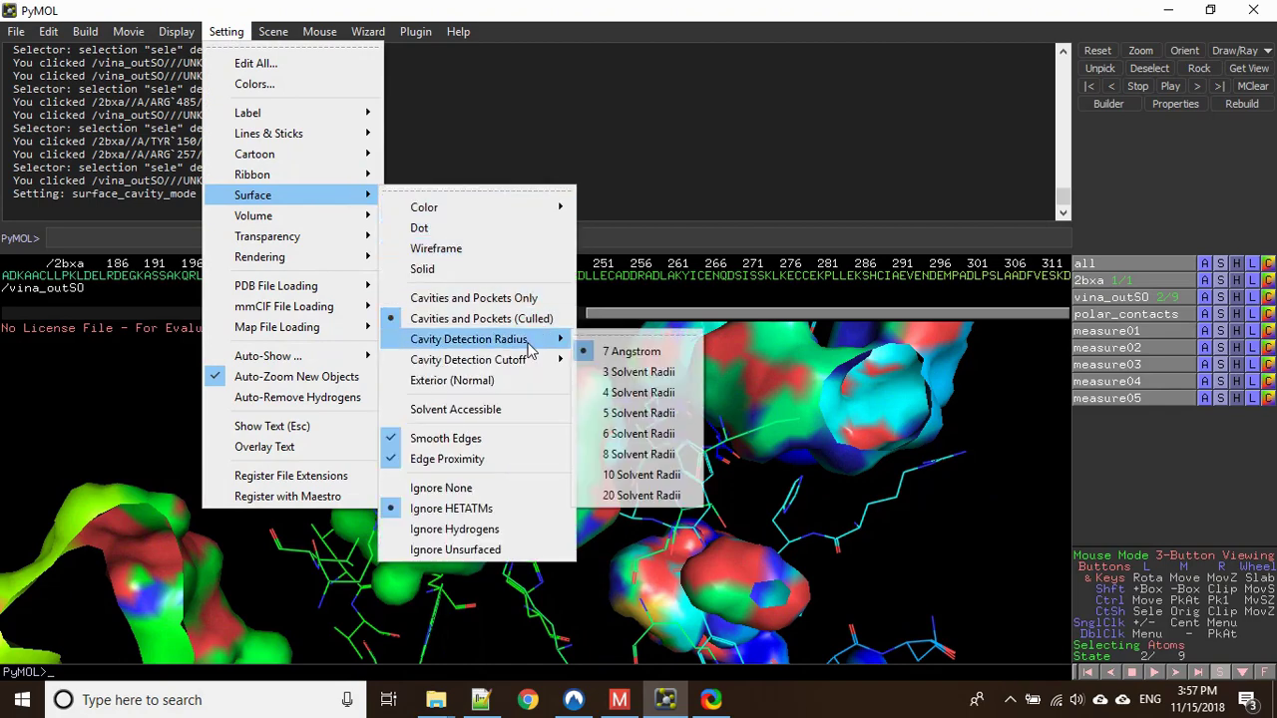
mouse_move(491, 364)
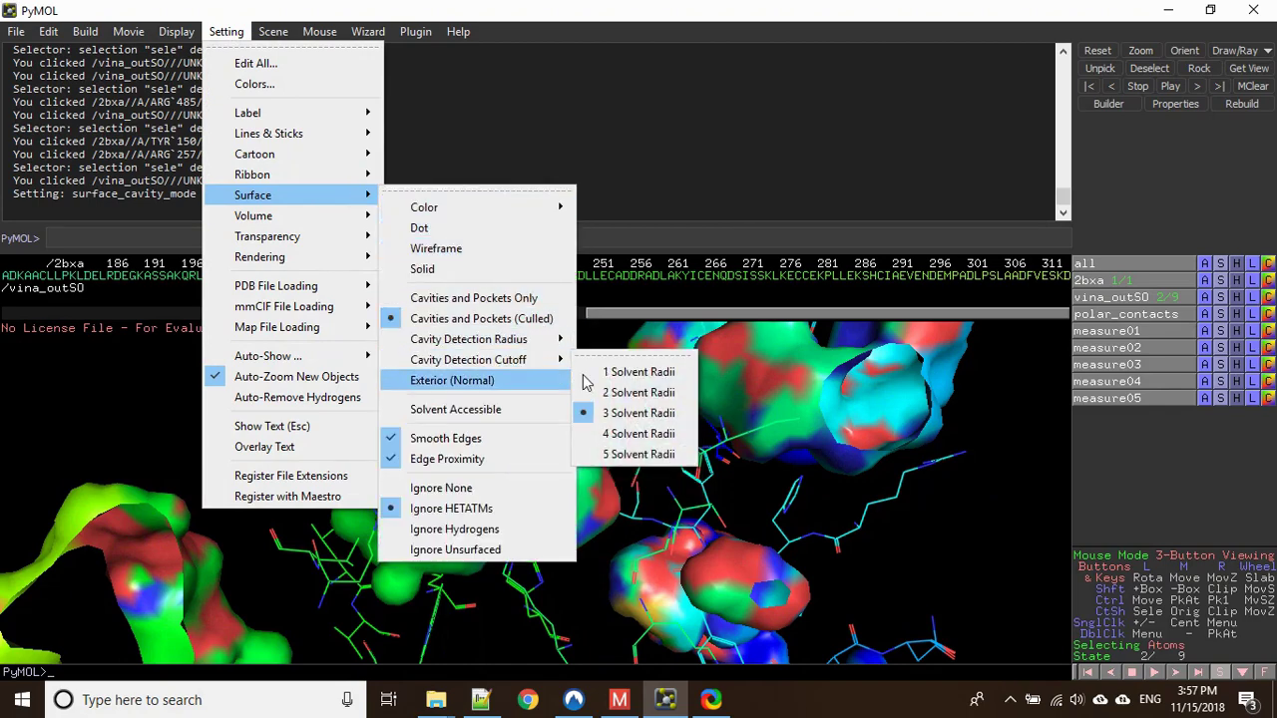
click(516, 297)
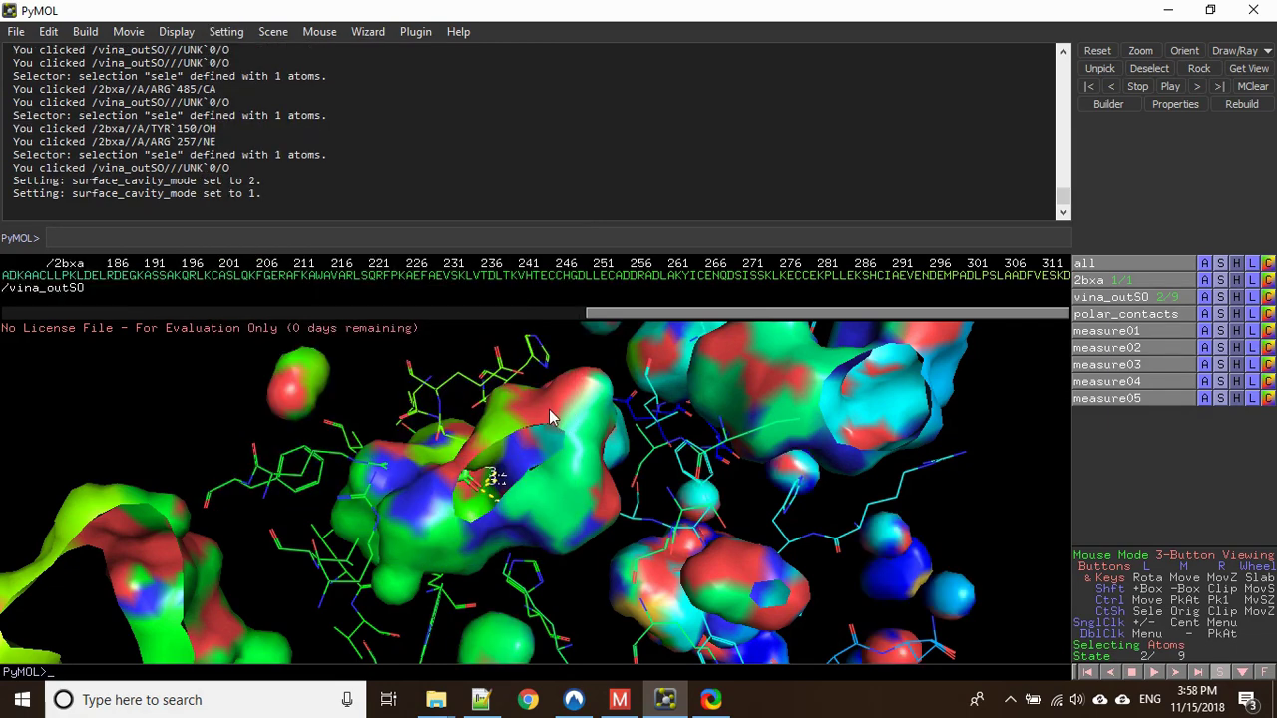
click(223, 33)
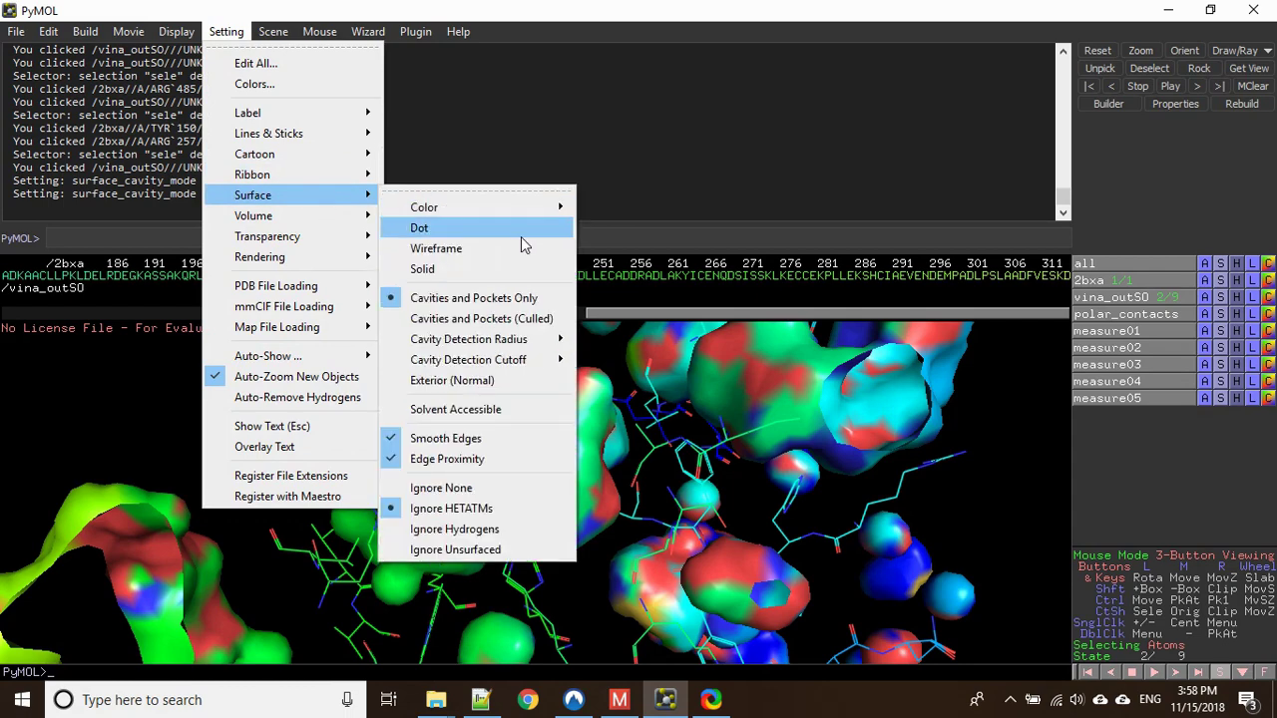
click(526, 320)
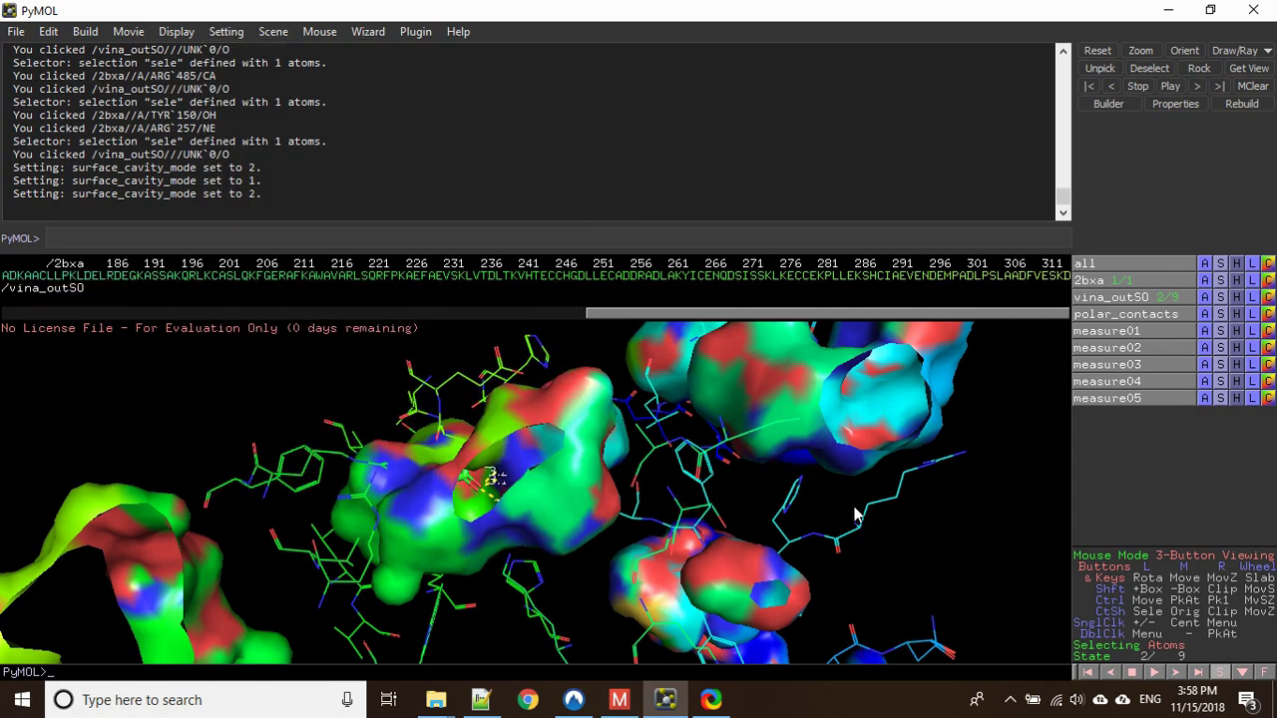
drag(437, 512, 483, 534)
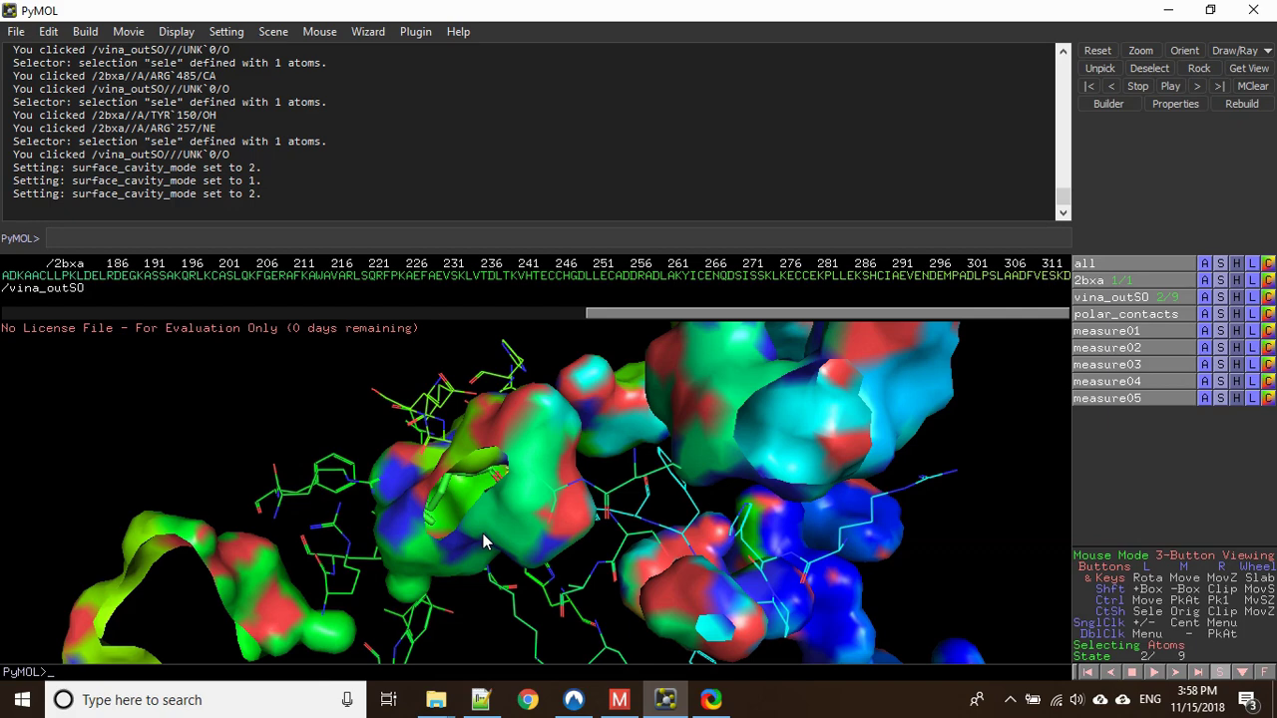
drag(483, 542, 486, 592)
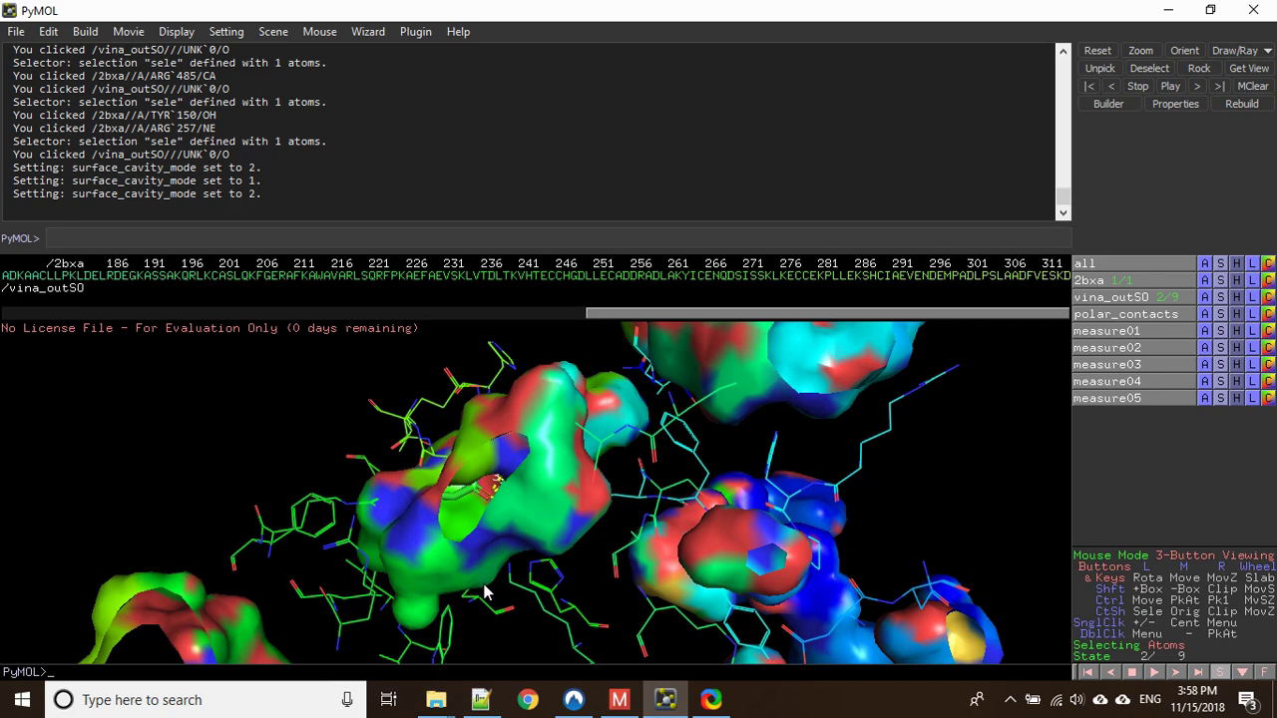
Step: Switch to Notepad++ and point out the contact e-mail, website and Facebook page lines in the new 1 document
click(480, 699)
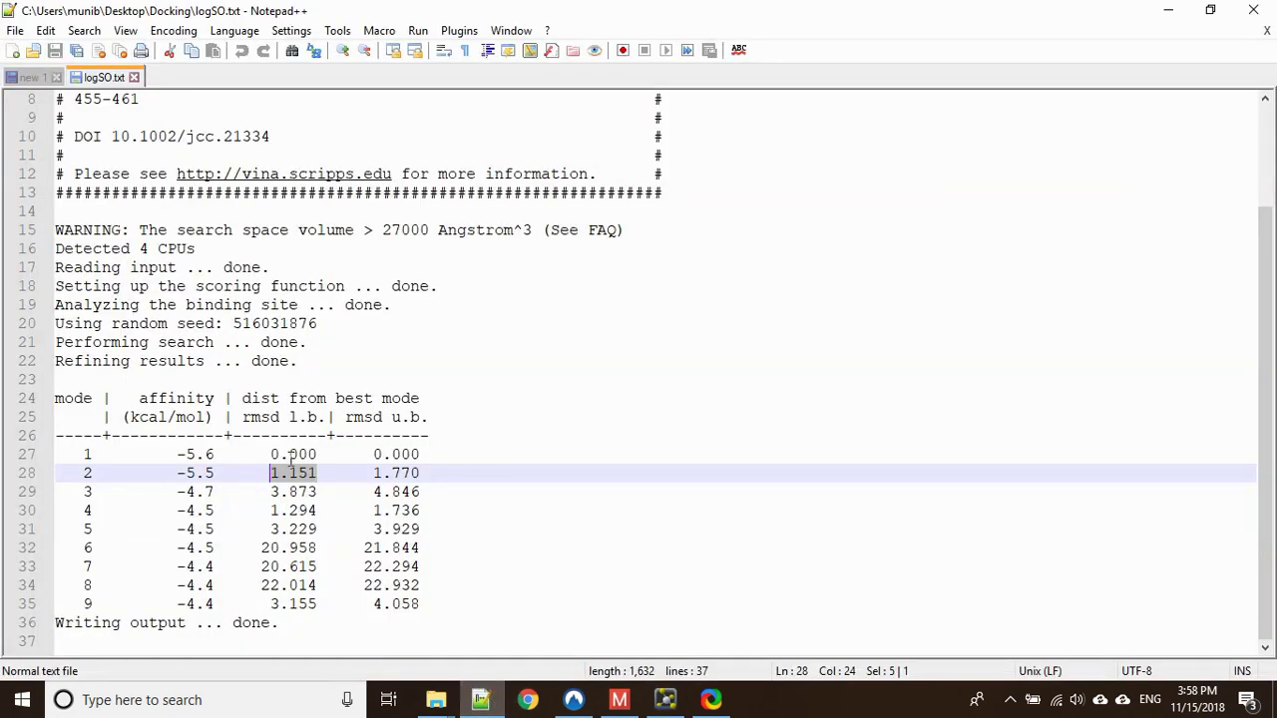
click(30, 77)
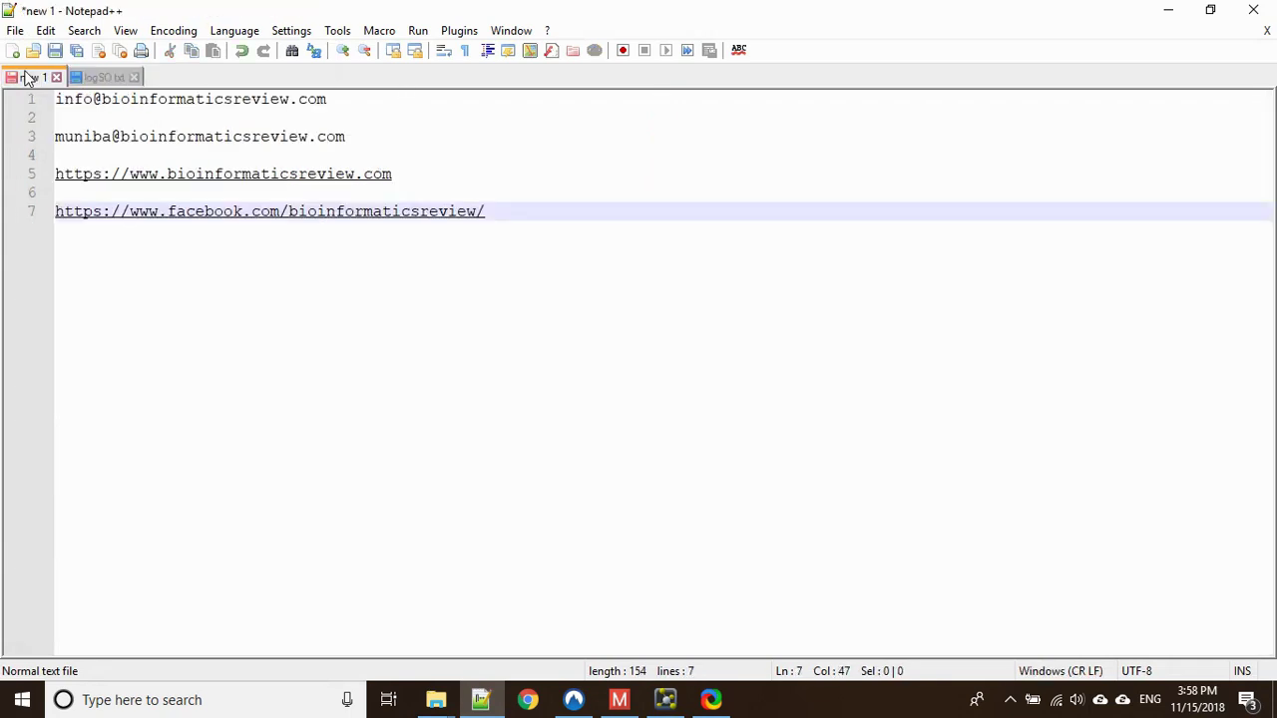
drag(55, 137, 58, 173)
click(459, 179)
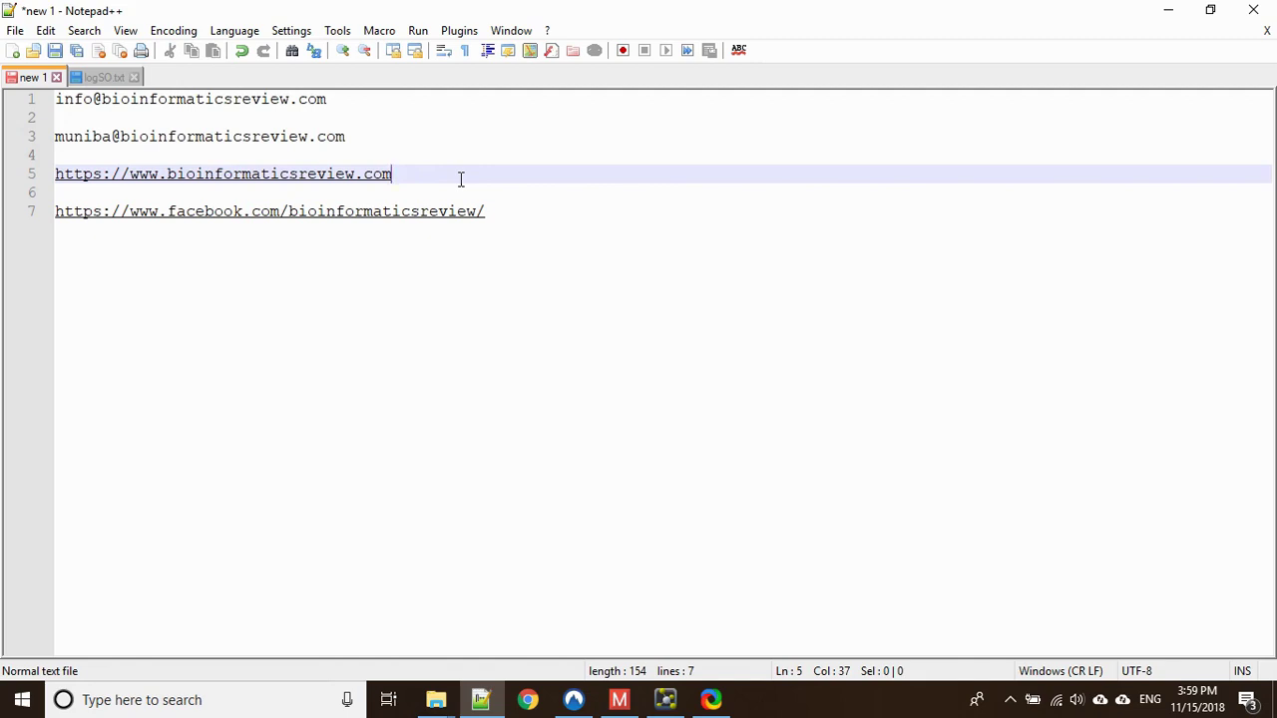
drag(495, 209, 34, 210)
key(Right)
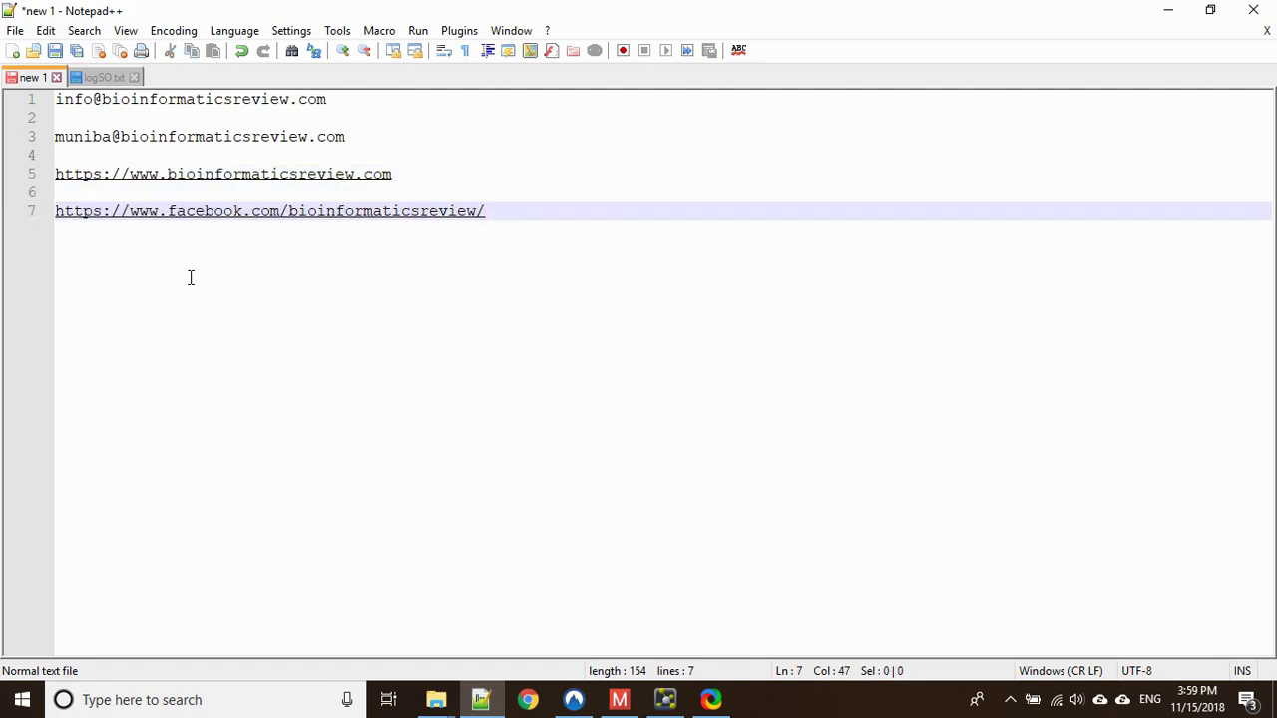